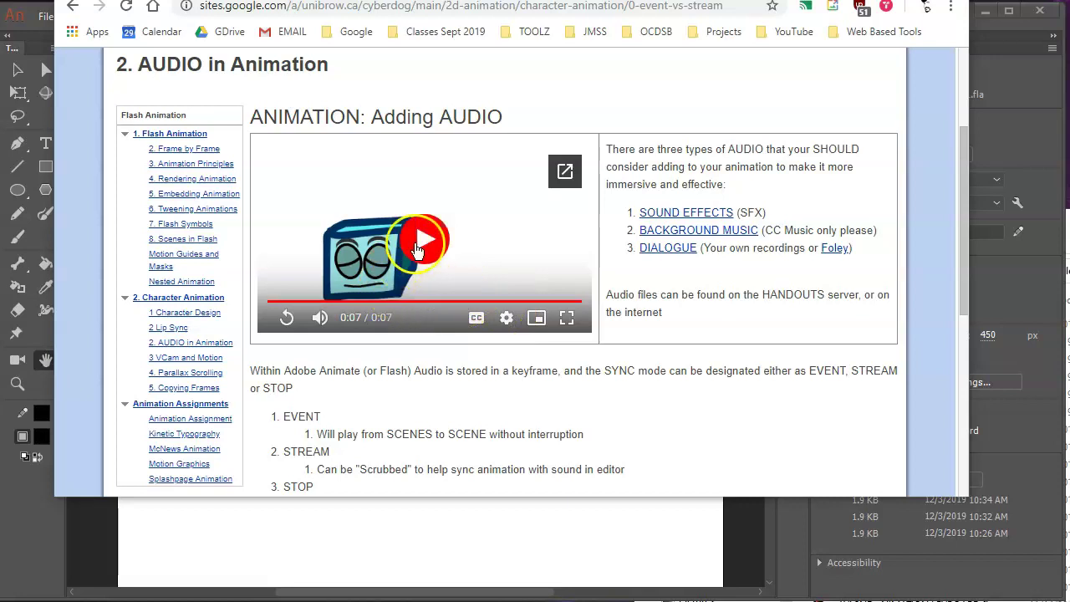
Play the sample cube animation on the web page, switch to Adobe Animate and scrub the timeline to frame 39.
{"action": "left_click", "coordinate": [425, 240]}
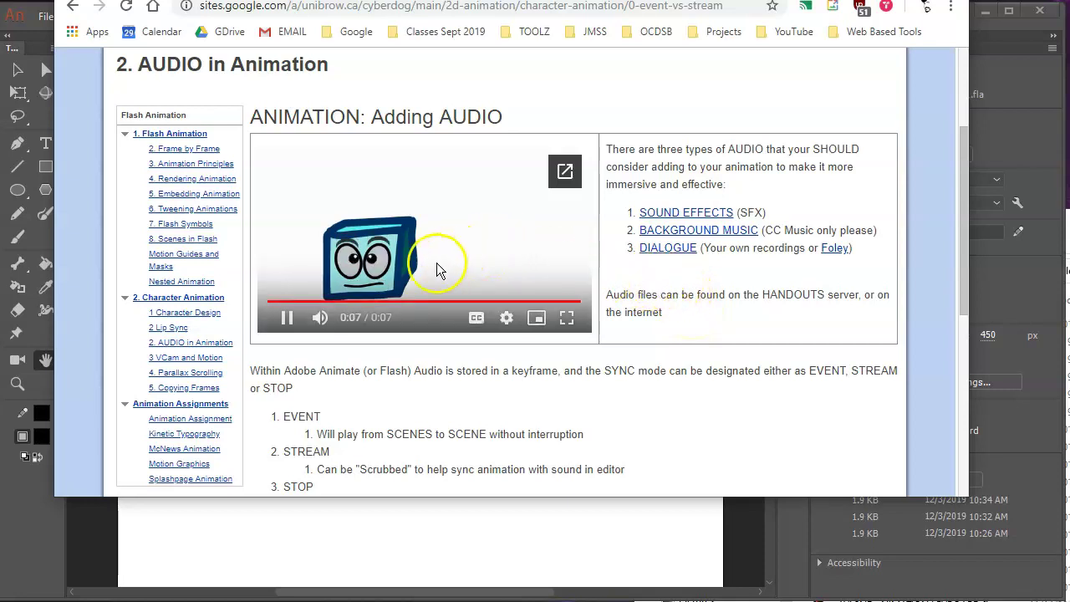
{"action": "left_click", "coordinate": [986, 46]}
{"action": "left_click_drag", "start_coordinate": [347, 87], "coordinate": [512, 98]}
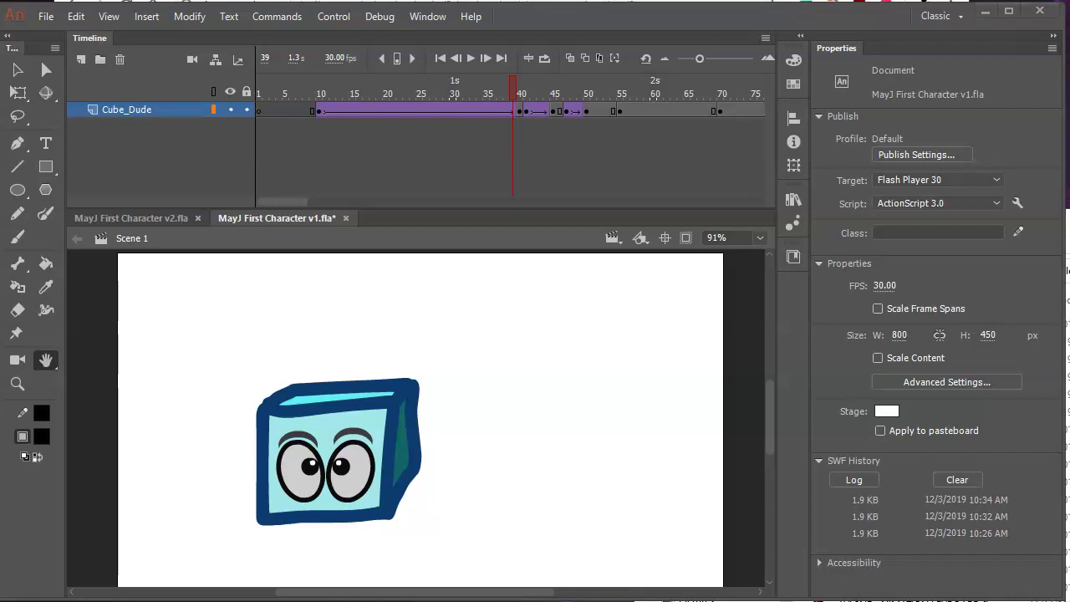
Look through the three audio files in the Sounds folder: bensound-funkyelement.mp3, Skid Screech A.aif and Well Hello There.wav.
{"action": "left_click_drag", "start_coordinate": [760, 243], "coordinate": [692, 242]}
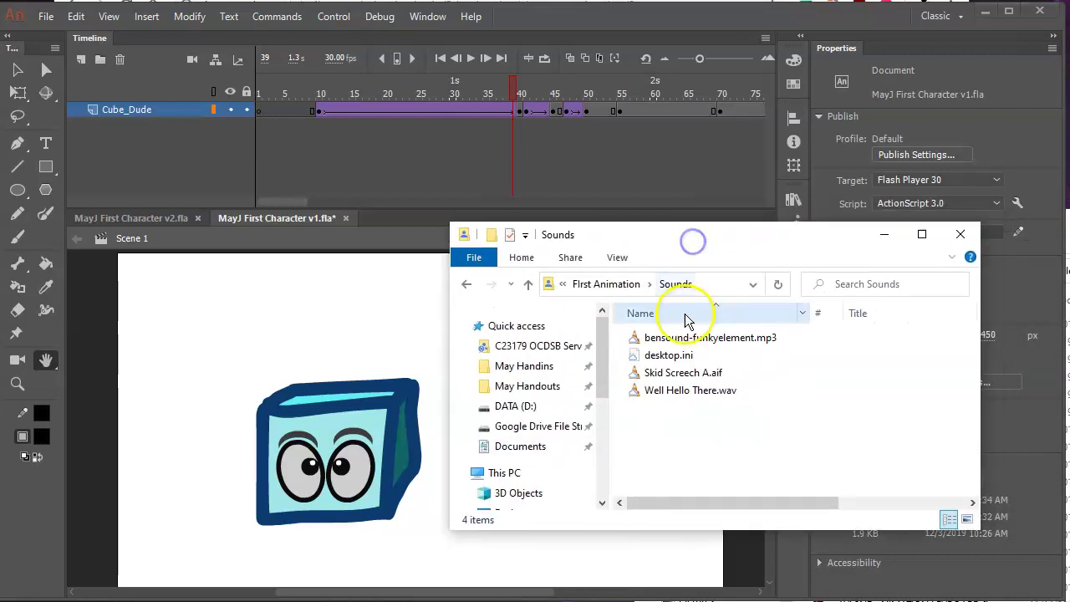
{"action": "left_click", "coordinate": [676, 341]}
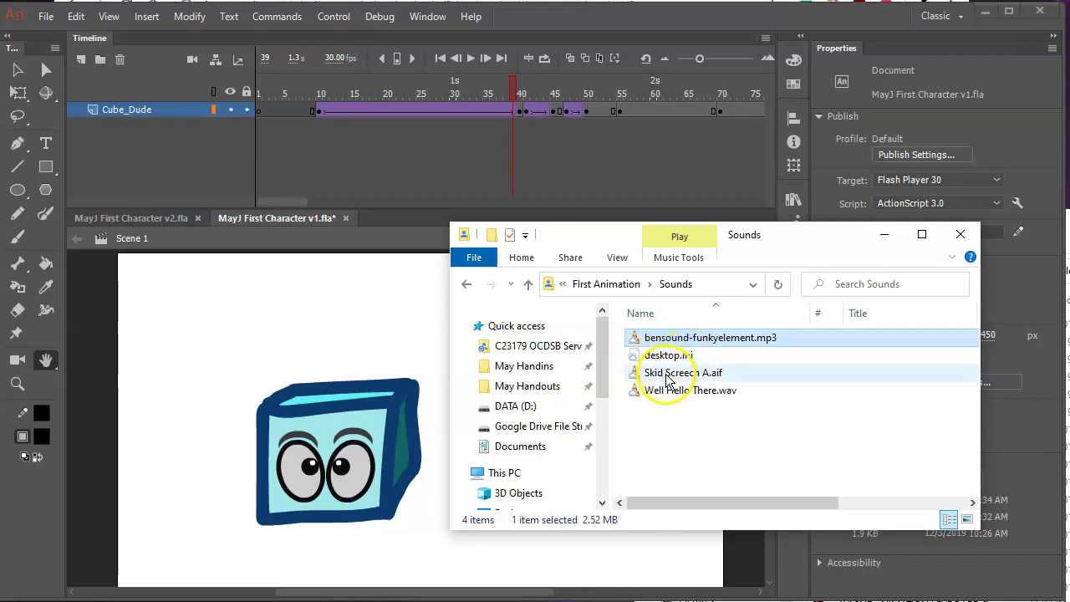
{"action": "left_click", "coordinate": [669, 375]}
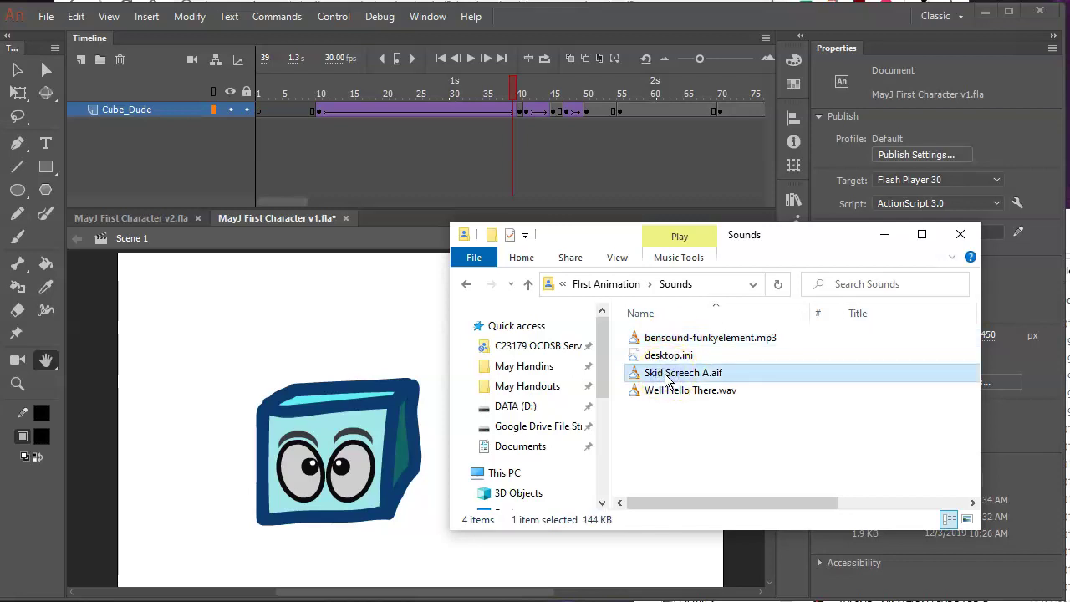
{"action": "left_click", "coordinate": [670, 393]}
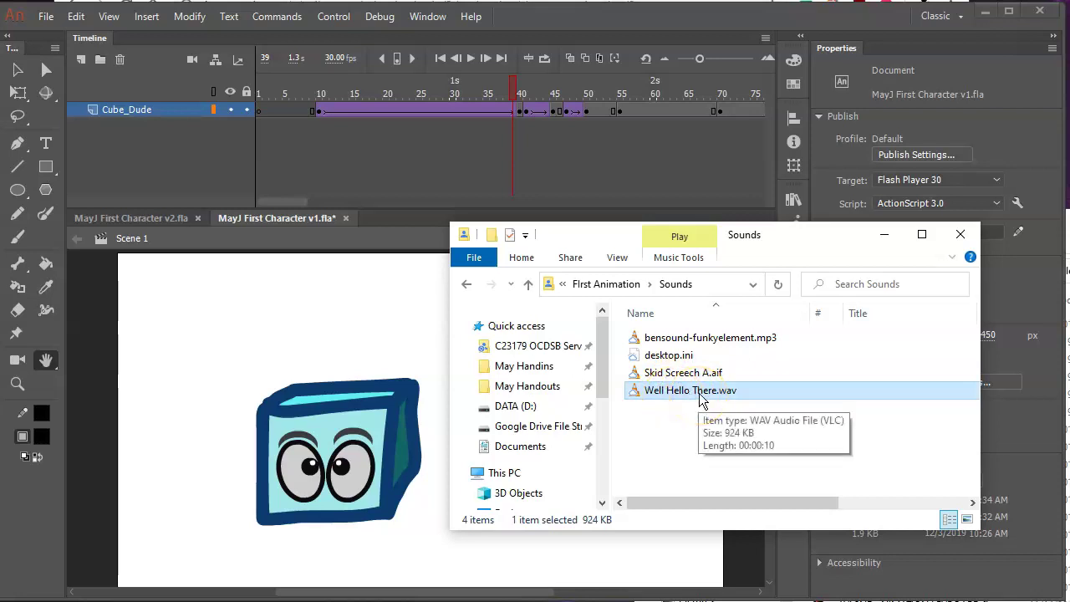
{"action": "left_click_drag", "start_coordinate": [831, 224], "coordinate": [873, 266]}
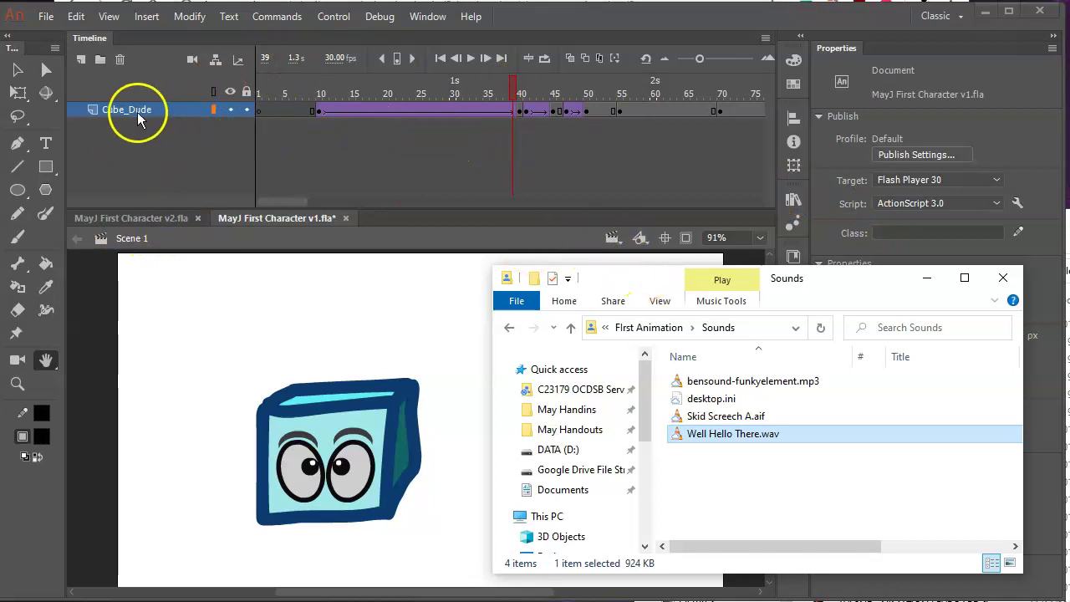
Add three new layers above the Cube_Dude layer.
{"action": "left_click", "coordinate": [80, 59]}
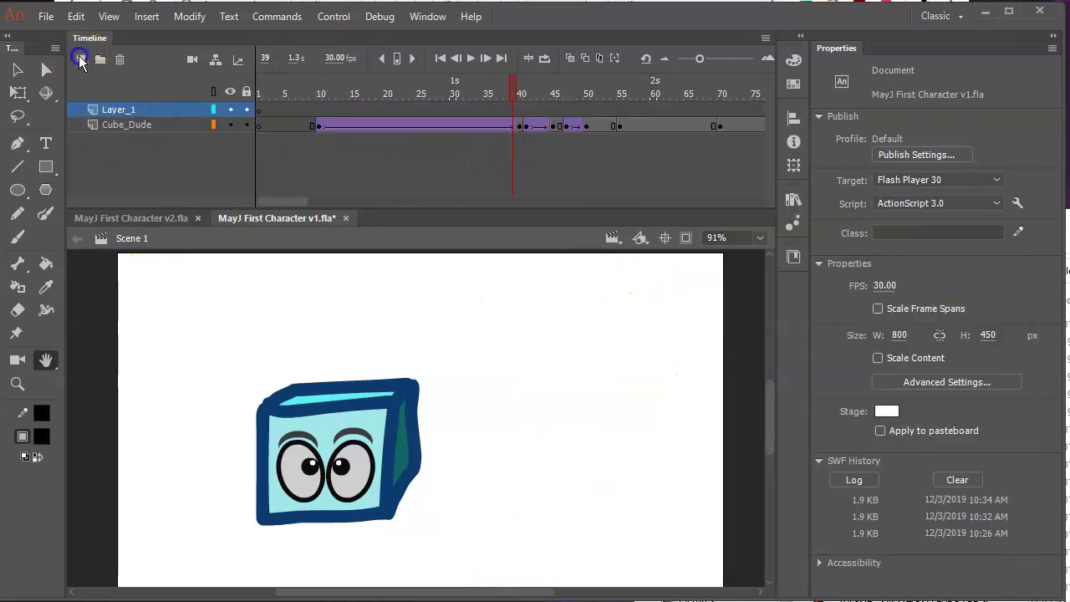
{"action": "left_click", "coordinate": [80, 60]}
{"action": "left_click", "coordinate": [81, 59]}
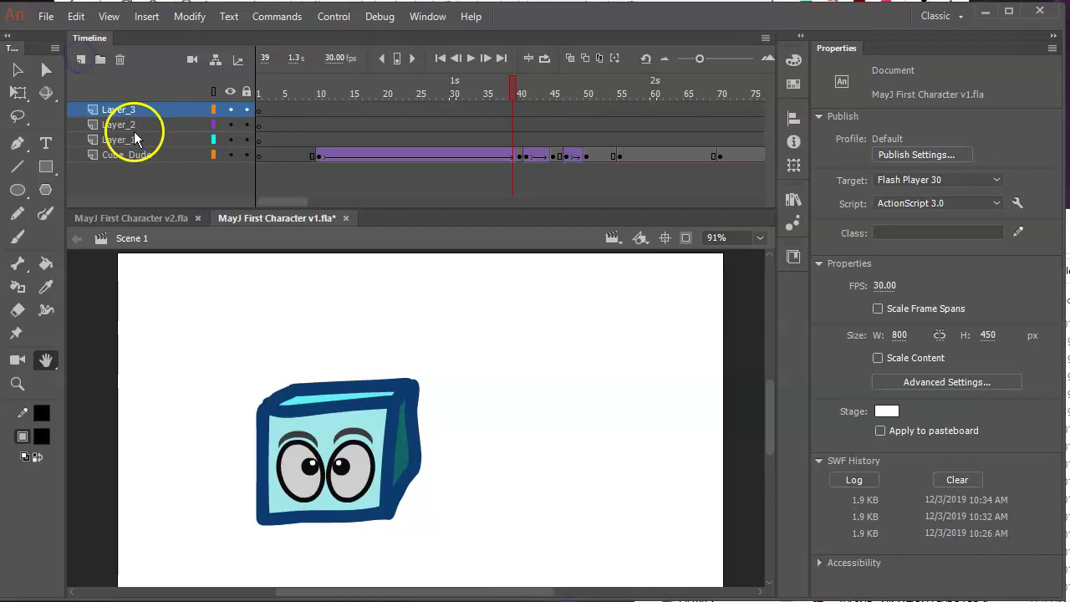
Rename the three new layers, from top to bottom, Music, SFX and Dialogue.
{"action": "double_click", "coordinate": [123, 108]}
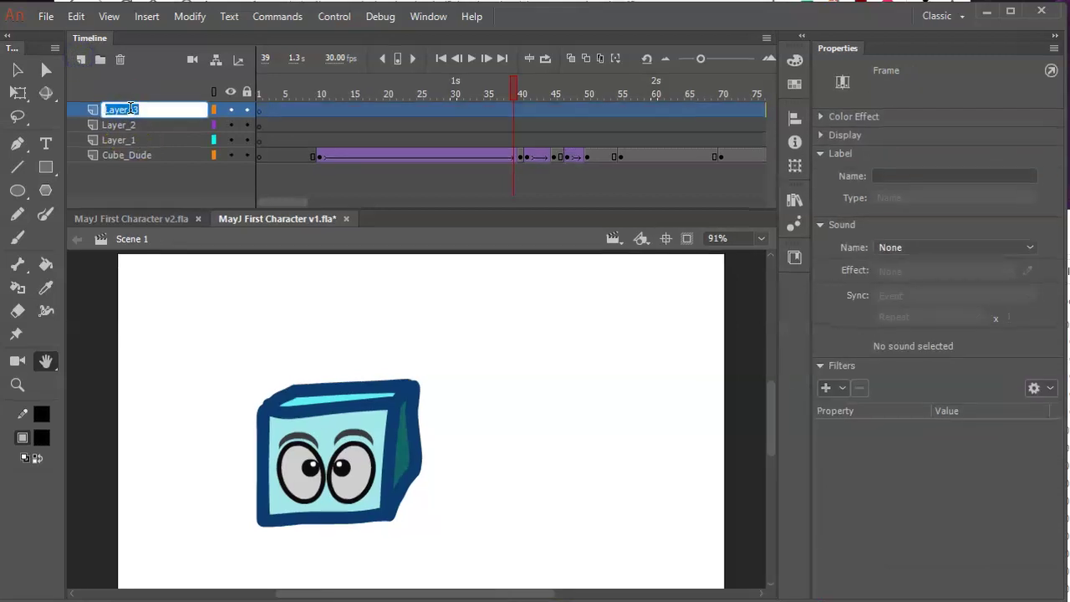
{"action": "type", "text": "Music"}
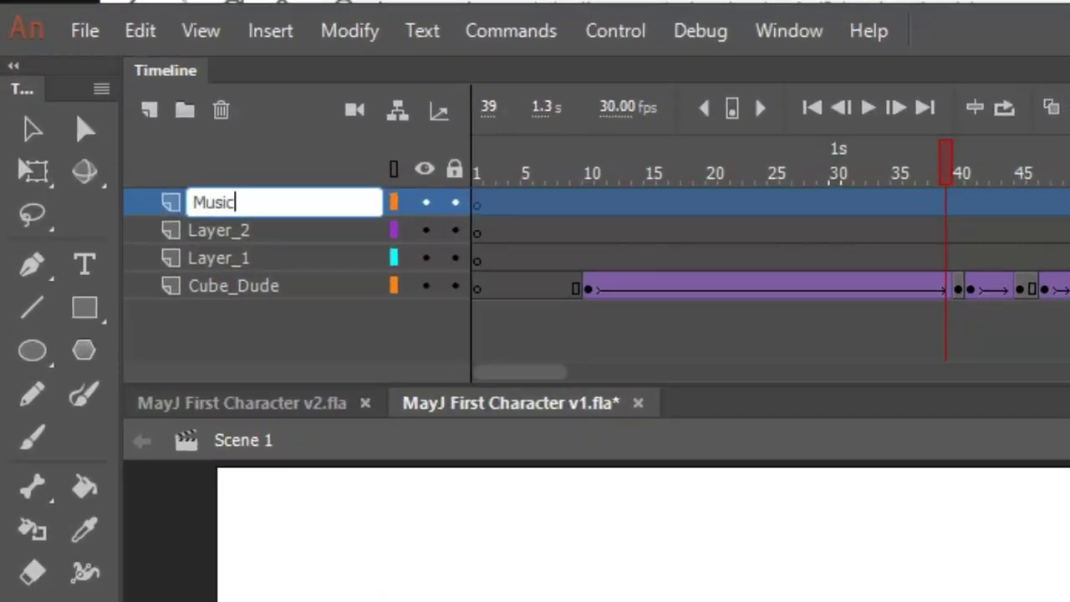
{"action": "key", "text": "Return"}
{"action": "double_click", "coordinate": [200, 229]}
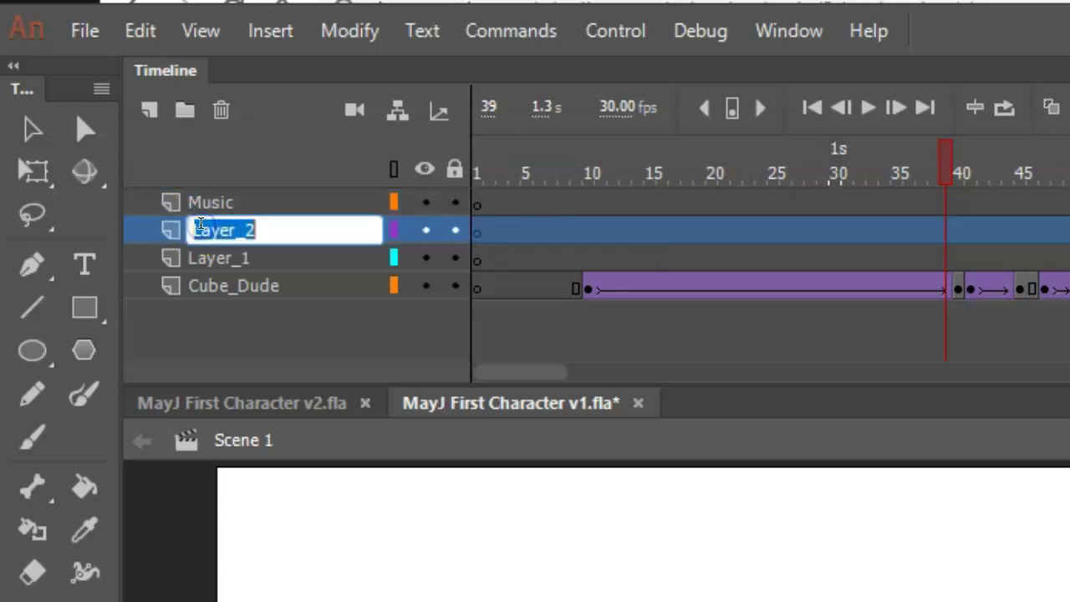
{"action": "type", "text": "SFX"}
{"action": "key", "text": "Return"}
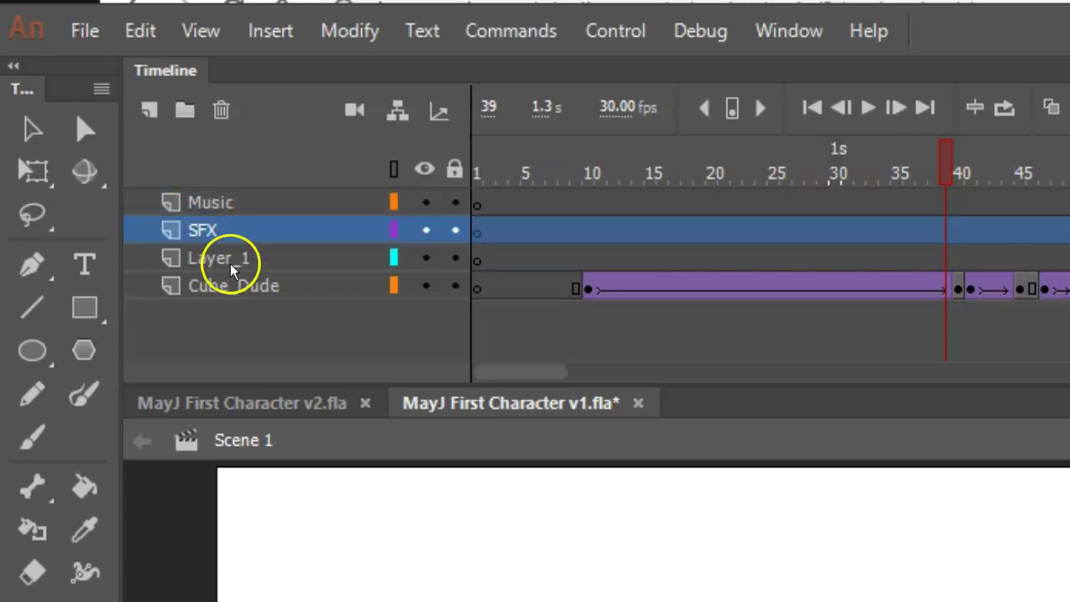
{"action": "double_click", "coordinate": [251, 258]}
{"action": "type", "text": "Dialogue"}
{"action": "key", "text": "Return"}
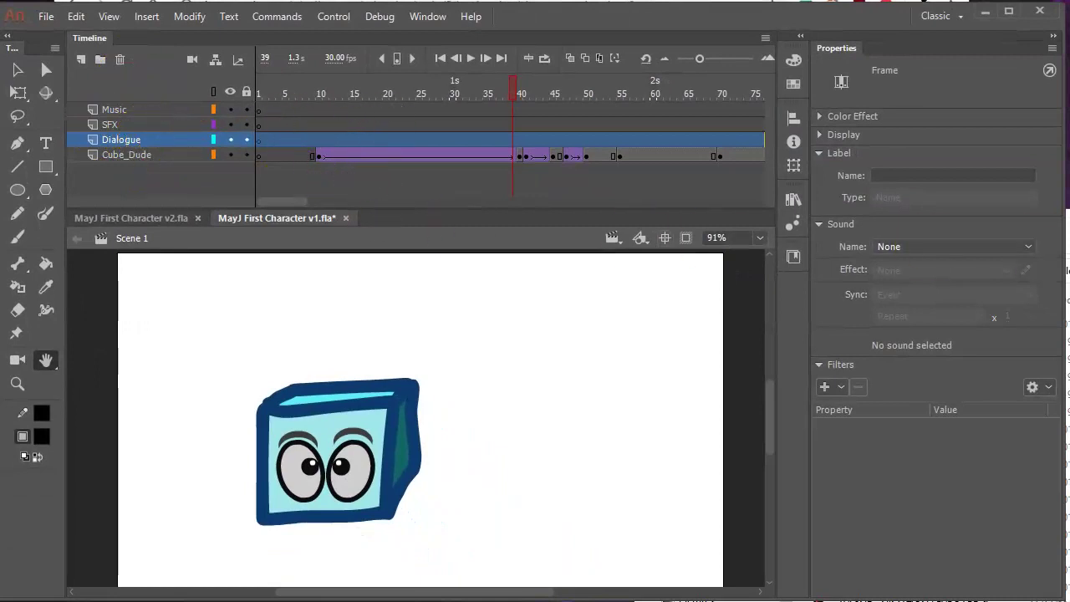
{"action": "key", "text": "alt+Tab"}
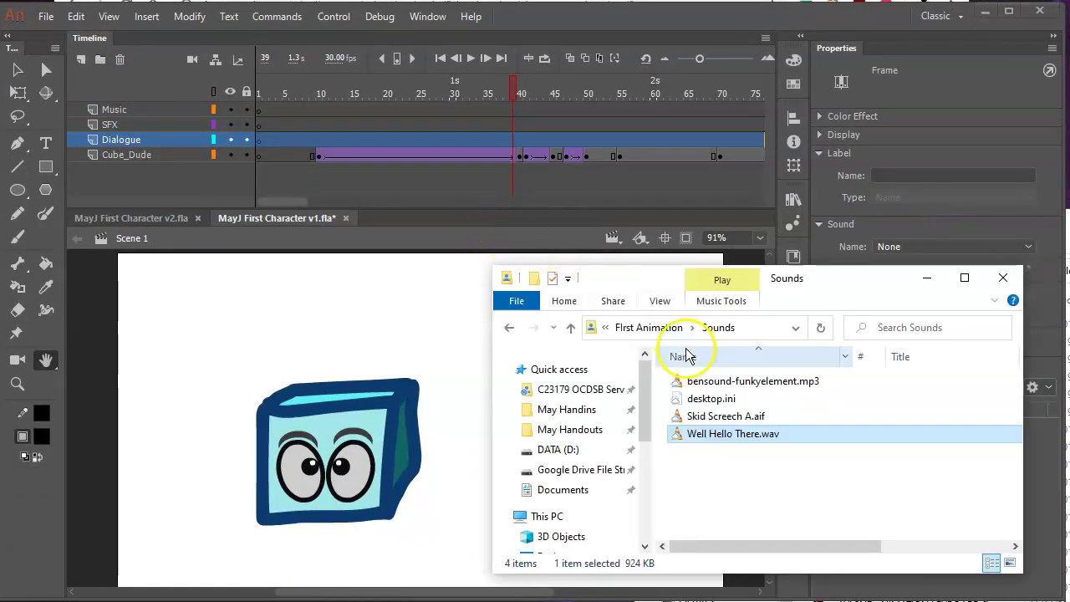
{"action": "left_click", "coordinate": [753, 385]}
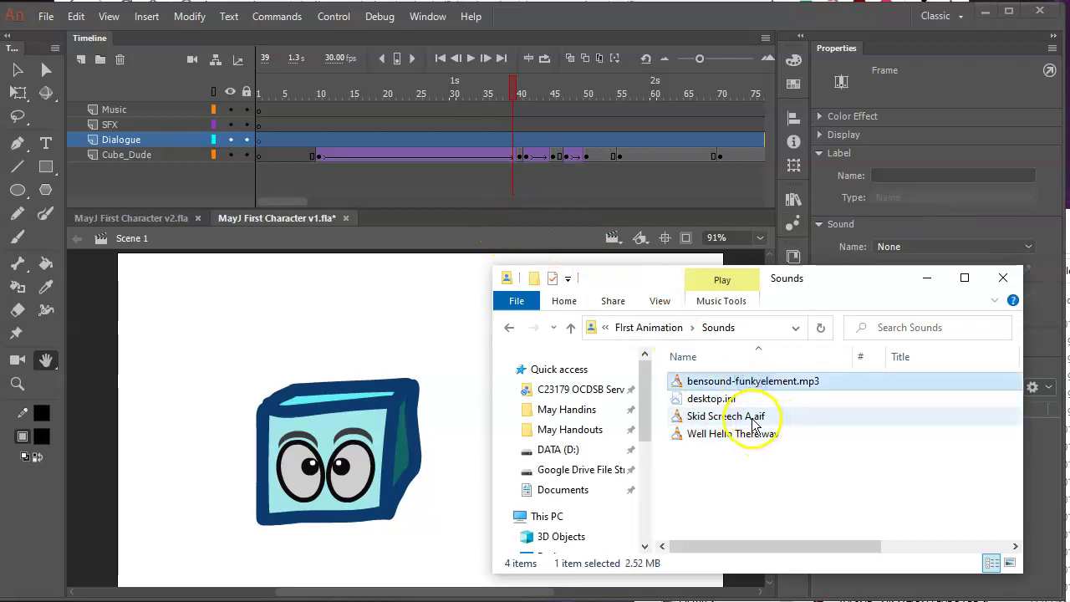
{"action": "left_click", "coordinate": [758, 435], "text": "ctrl"}
{"action": "left_click", "coordinate": [749, 419], "text": "ctrl"}
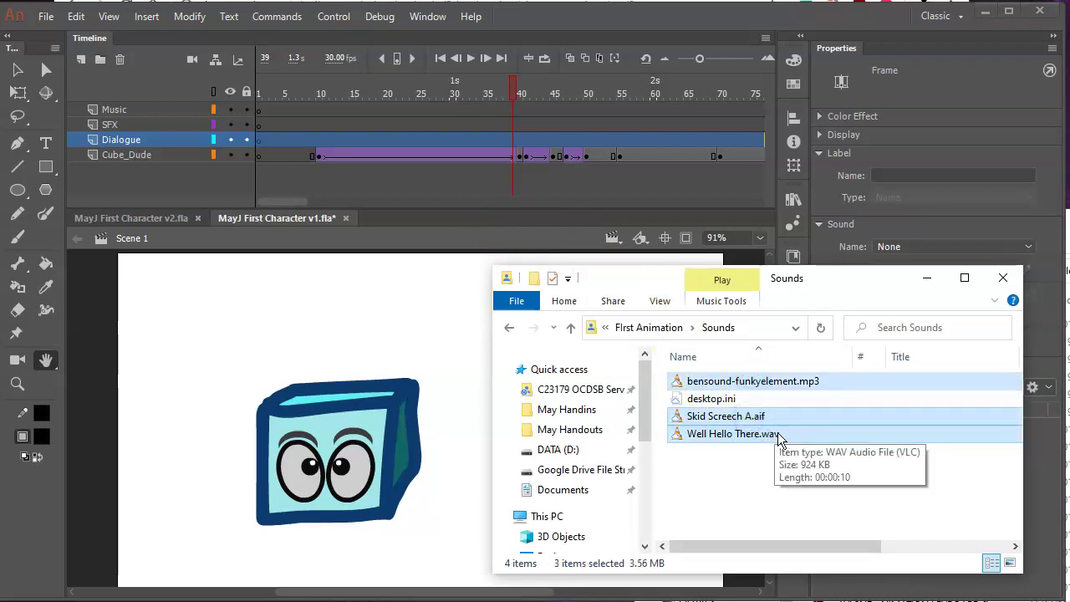
{"action": "left_click", "coordinate": [778, 500]}
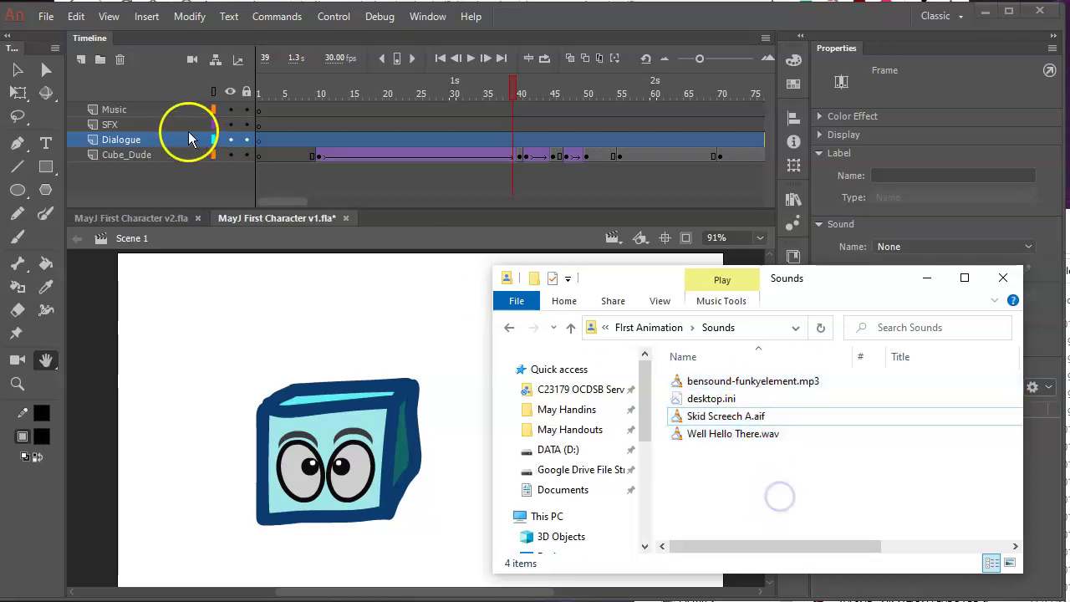
Place bensound-funkyelement.mp3 from the Sounds folder onto the stage at frame 1 of the Music layer.
{"action": "left_click", "coordinate": [261, 109]}
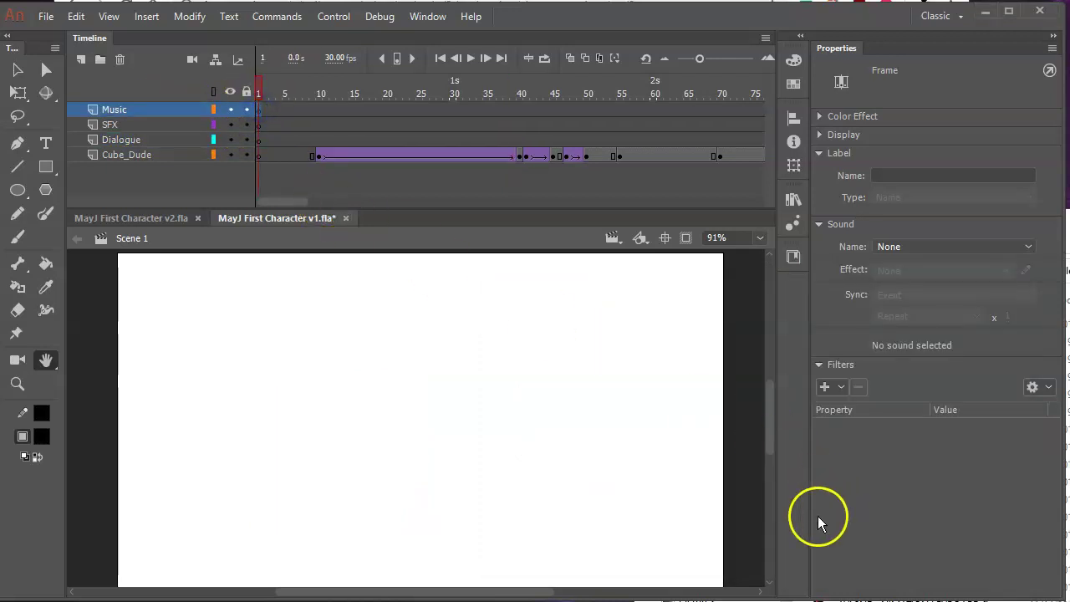
{"action": "key", "text": "alt+Tab"}
{"action": "left_click_drag", "start_coordinate": [706, 385], "coordinate": [378, 387]}
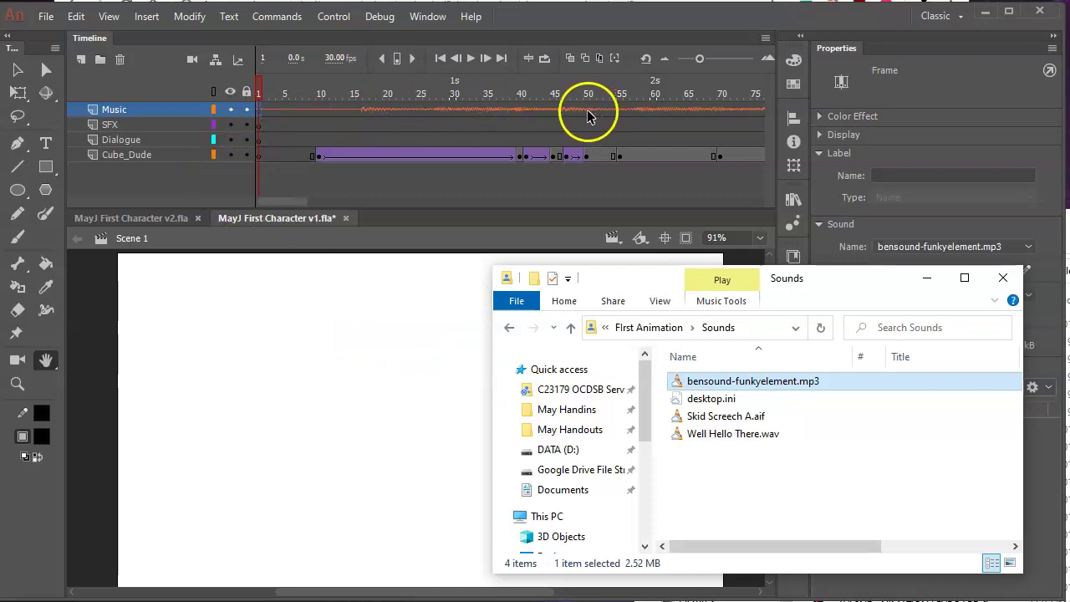
Import Skid Screech A.aif from the FIrst Animation Sounds folder to the stage on the SFX layer.
{"action": "left_click", "coordinate": [124, 125]}
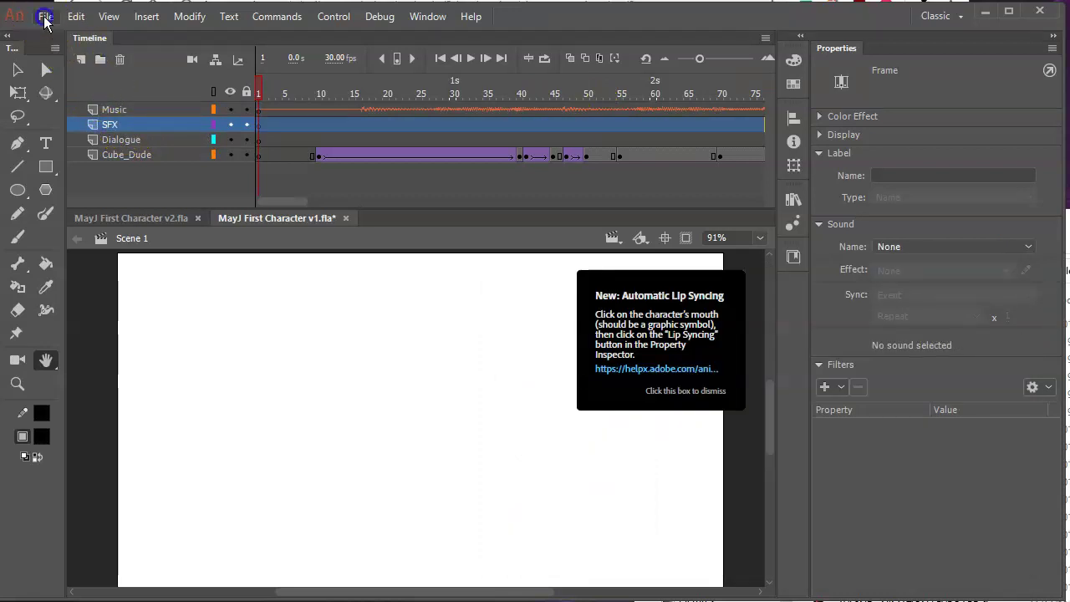
{"action": "left_click", "coordinate": [45, 18]}
{"action": "left_click", "coordinate": [75, 262]}
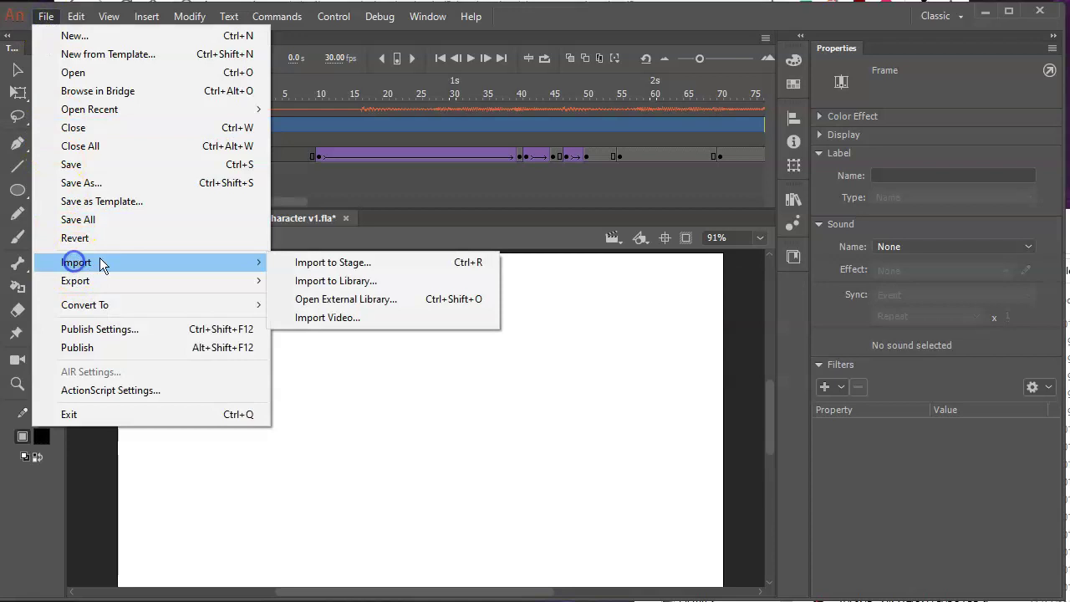
{"action": "left_click", "coordinate": [319, 262]}
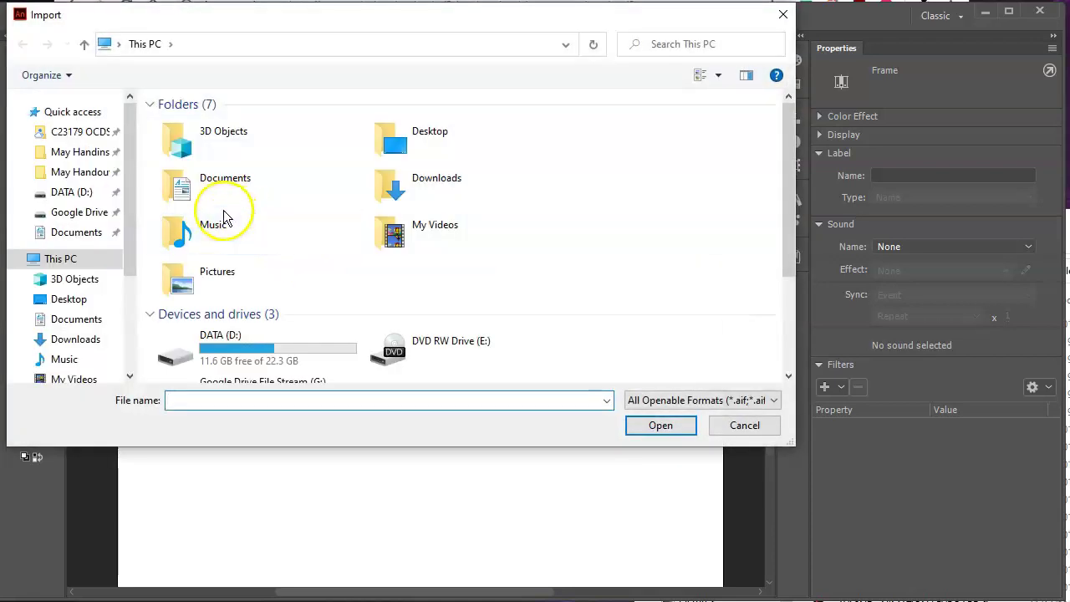
{"action": "left_click", "coordinate": [79, 132]}
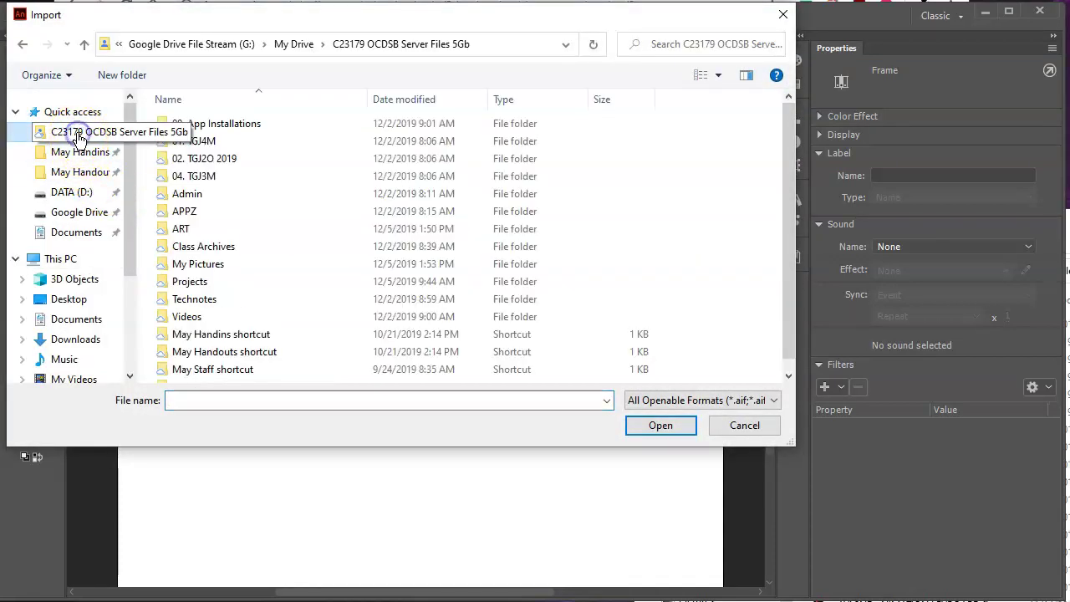
{"action": "double_click", "coordinate": [231, 159]}
{"action": "double_click", "coordinate": [205, 159]}
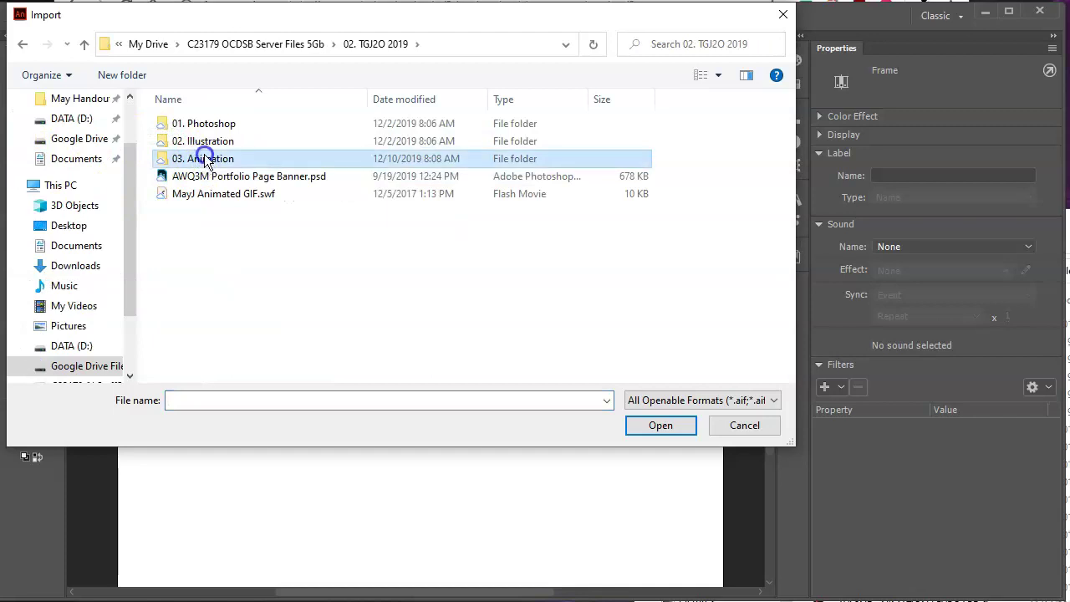
{"action": "double_click", "coordinate": [191, 123]}
{"action": "double_click", "coordinate": [195, 124]}
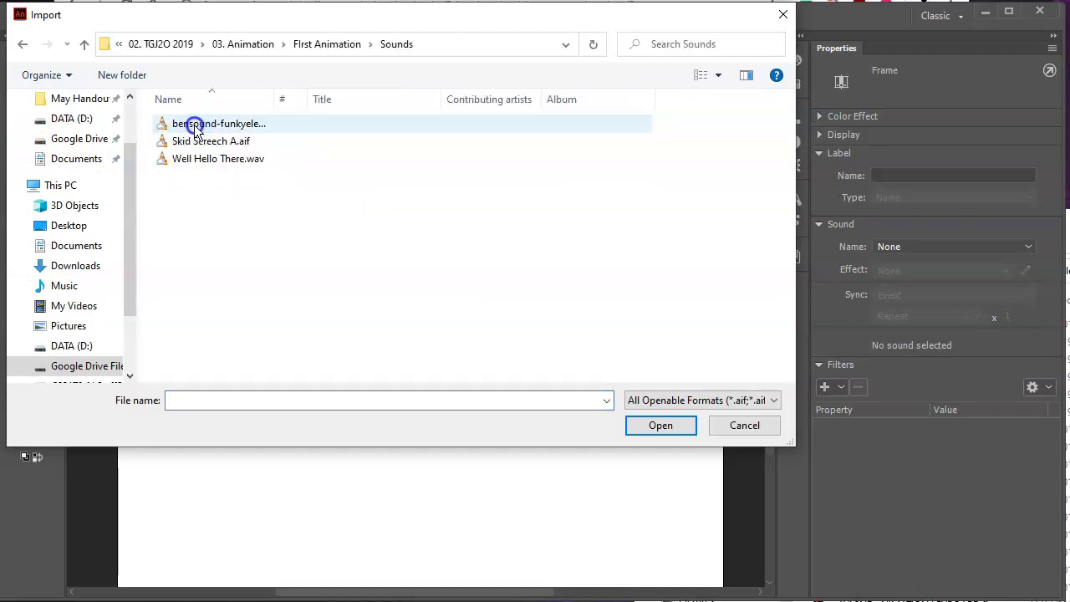
{"action": "double_click", "coordinate": [203, 142]}
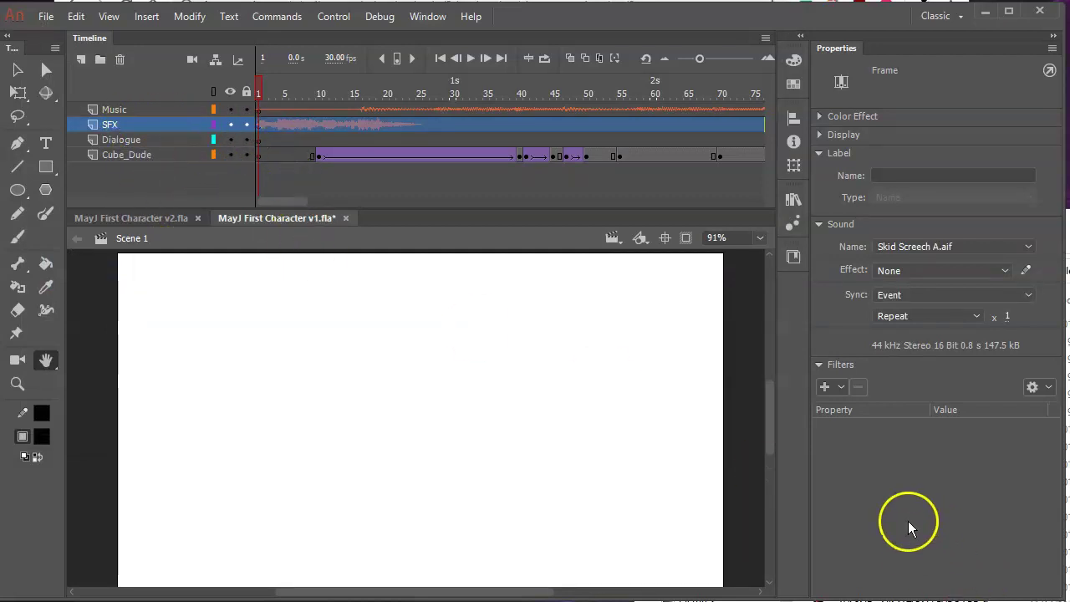
Place Well Hello There.wav from the Sounds folder onto the stage at frame 1 of the Dialogue layer.
{"action": "key", "text": "alt+Tab"}
{"action": "left_click", "coordinate": [712, 473]}
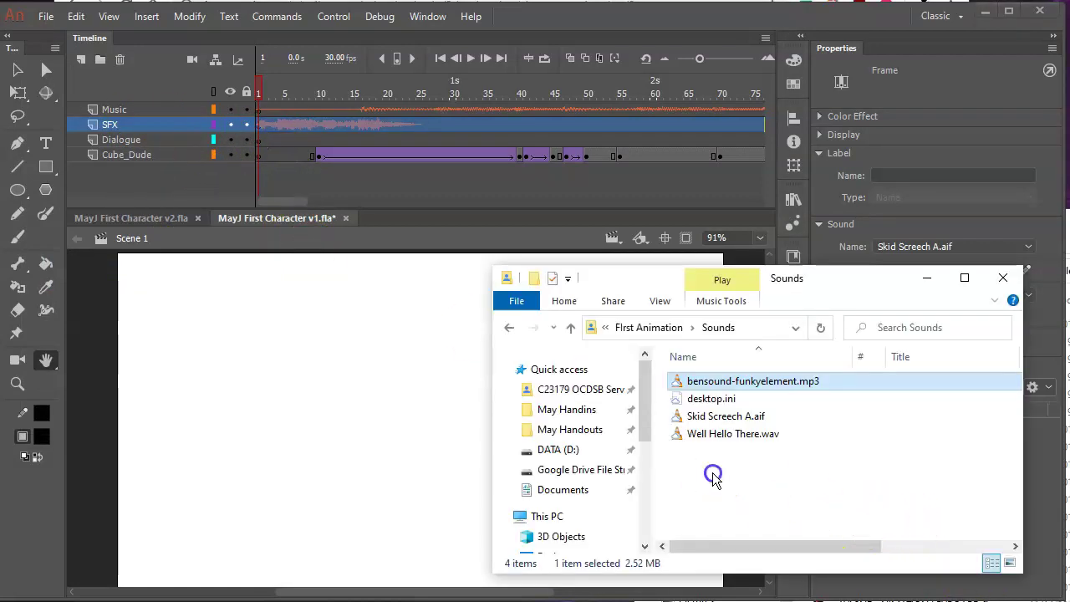
{"action": "left_click", "coordinate": [261, 140]}
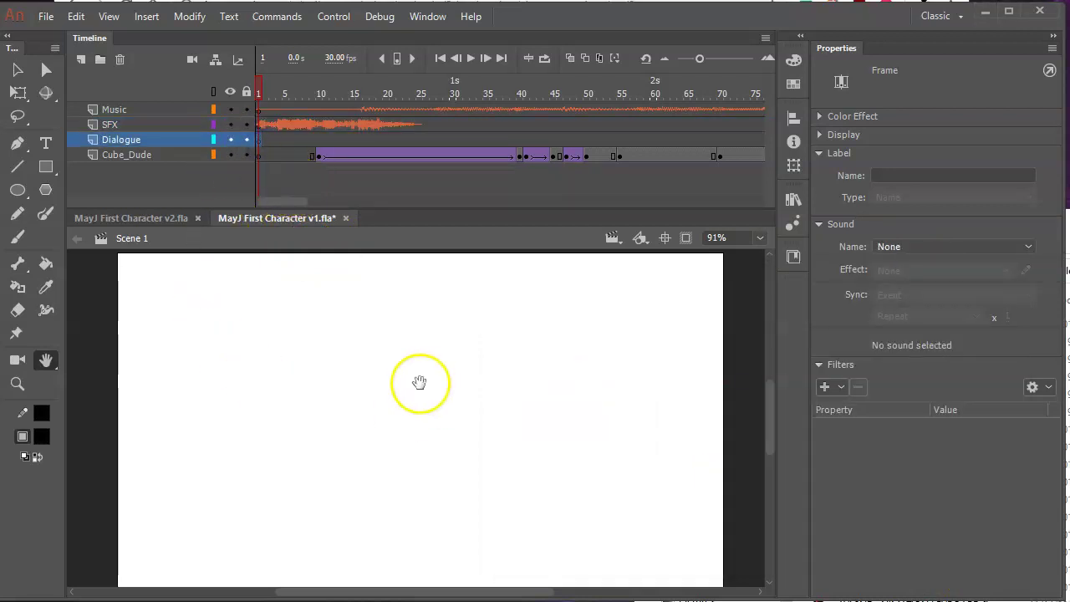
{"action": "key", "text": "alt+Tab"}
{"action": "left_click_drag", "start_coordinate": [679, 437], "coordinate": [363, 415]}
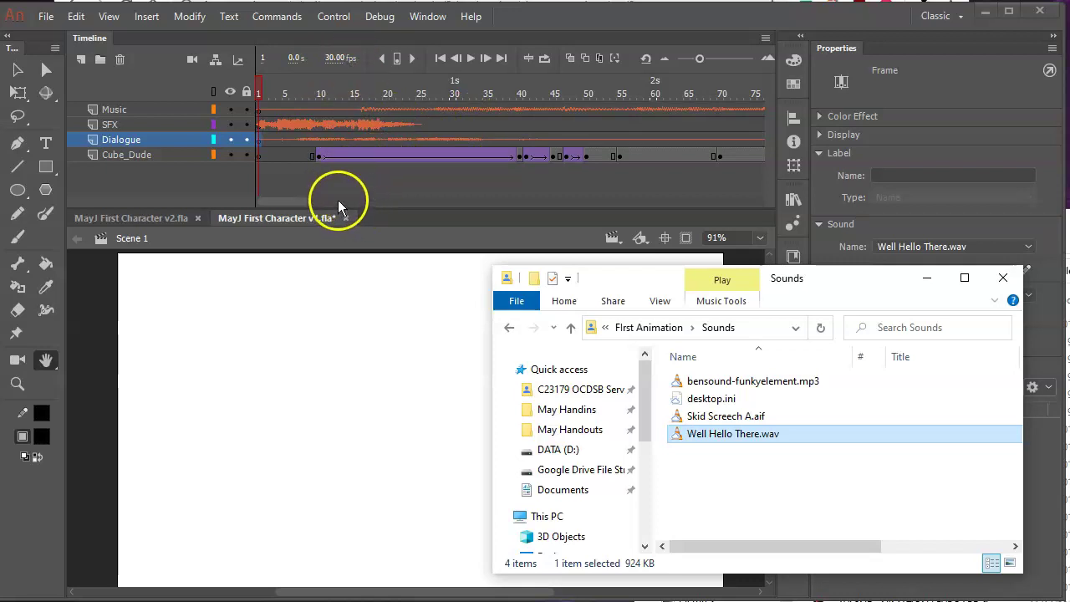
Hide the Music and Dialogue layers and scrub the animation to frame 39 to find where the skid begins.
{"action": "left_click", "coordinate": [230, 109]}
{"action": "left_click", "coordinate": [231, 139]}
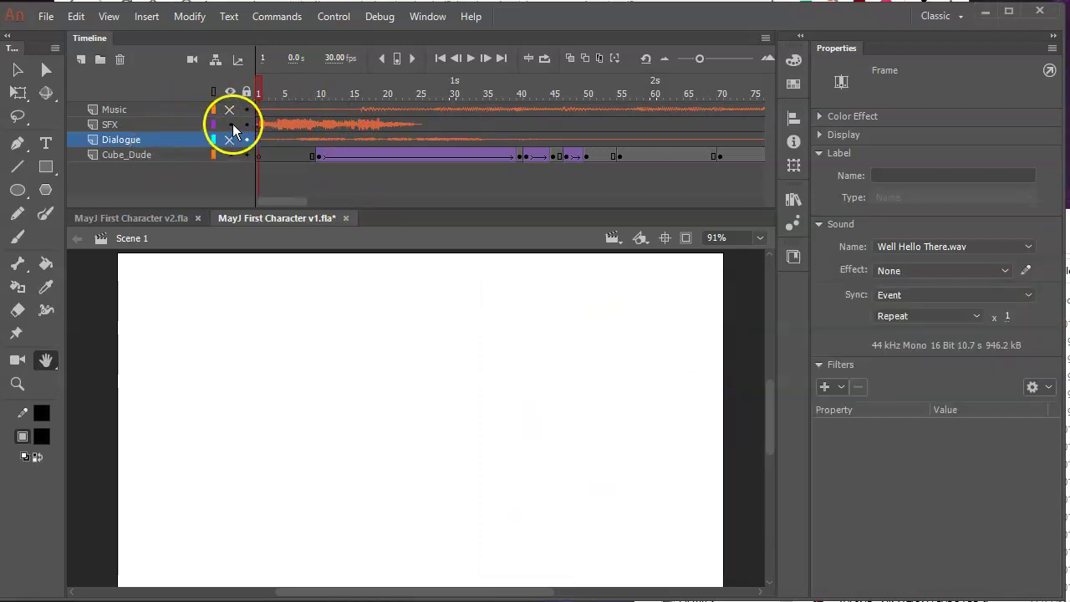
{"action": "left_click_drag", "start_coordinate": [256, 87], "coordinate": [507, 101]}
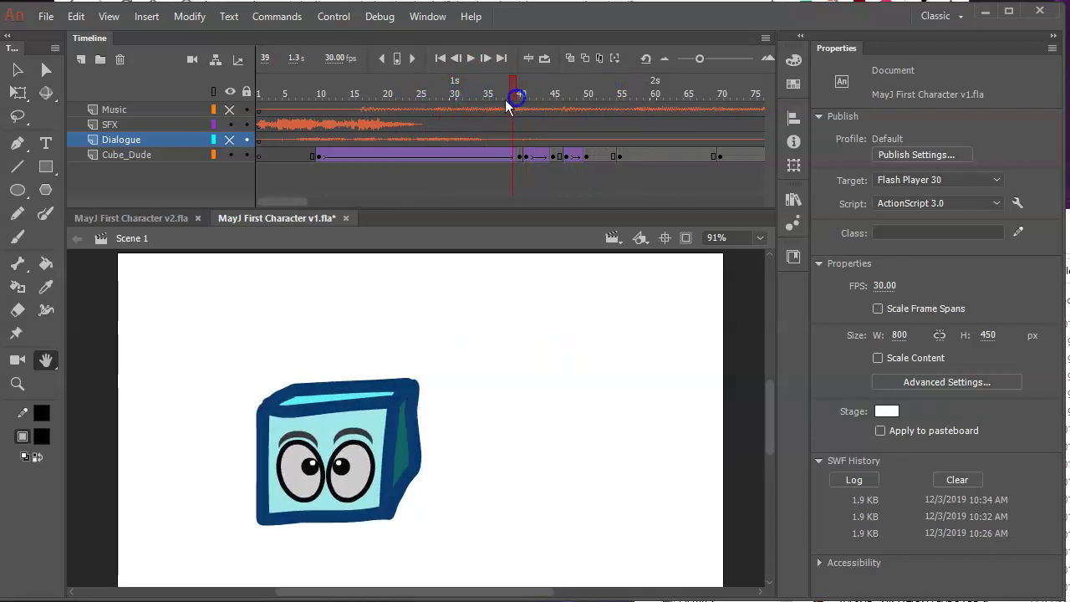
Move the skid screech keyframe on the SFX layer to frame 38 and scrub to frame 40 to check its timing.
{"action": "left_click", "coordinate": [261, 124]}
{"action": "left_click_drag", "start_coordinate": [266, 130], "coordinate": [473, 88]}
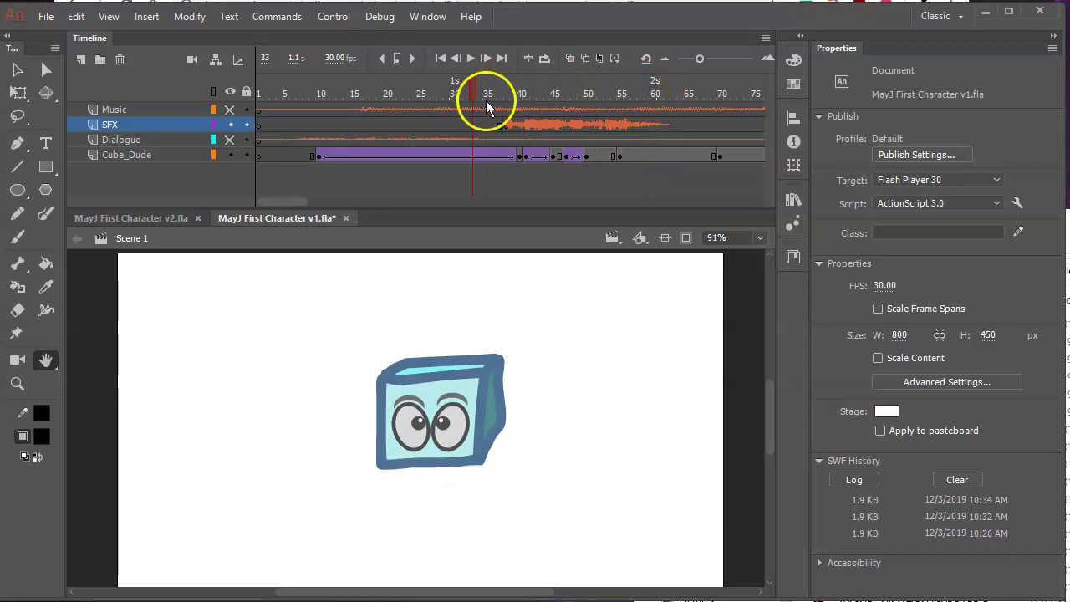
{"action": "left_click", "coordinate": [505, 125]}
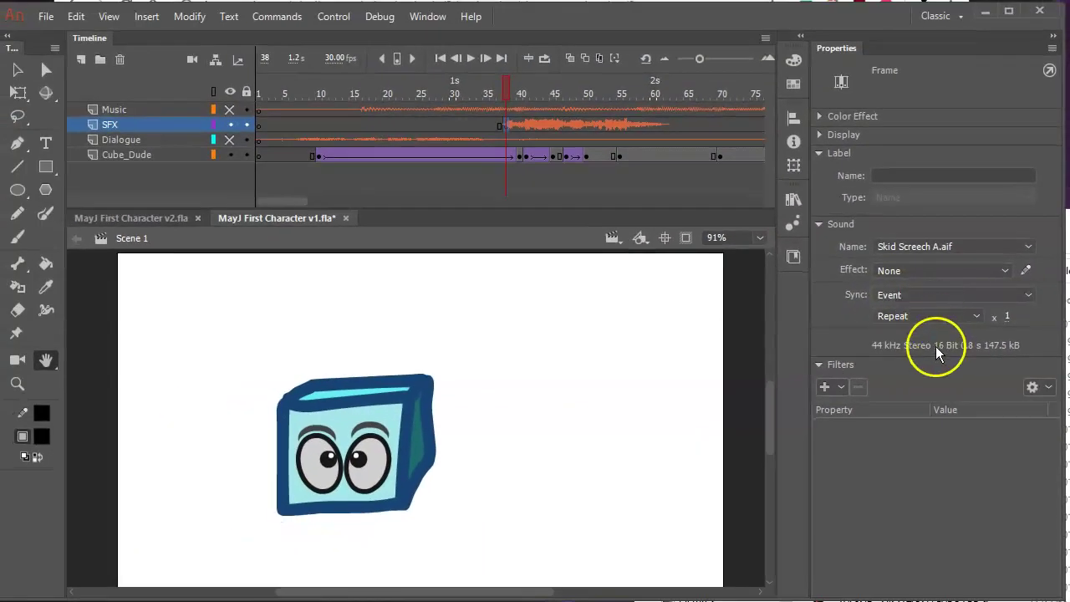
{"action": "left_click_drag", "start_coordinate": [503, 90], "coordinate": [518, 90]}
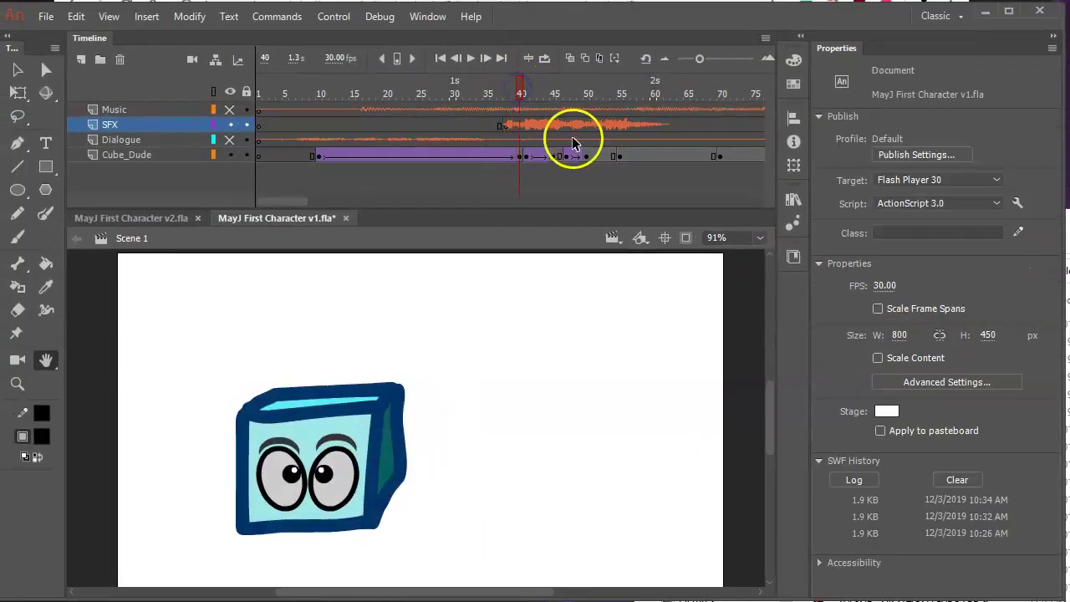
Set the skid screech sound's sync to Stream and scrub through the skid to frame 66 to check it.
{"action": "left_click", "coordinate": [510, 125]}
{"action": "left_click", "coordinate": [573, 124]}
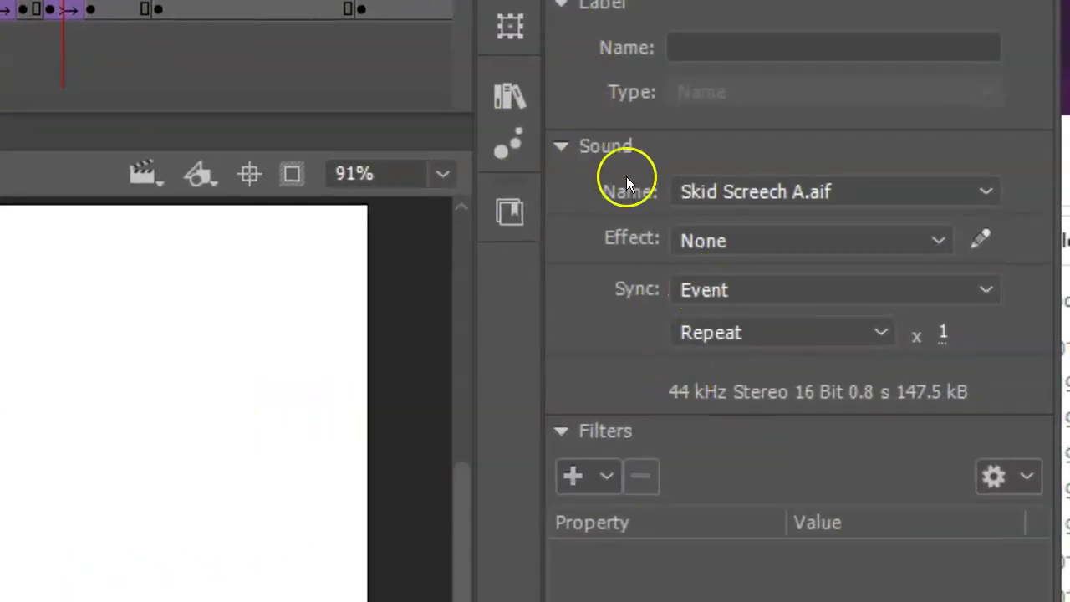
{"action": "left_click", "coordinate": [695, 291]}
{"action": "left_click", "coordinate": [745, 428]}
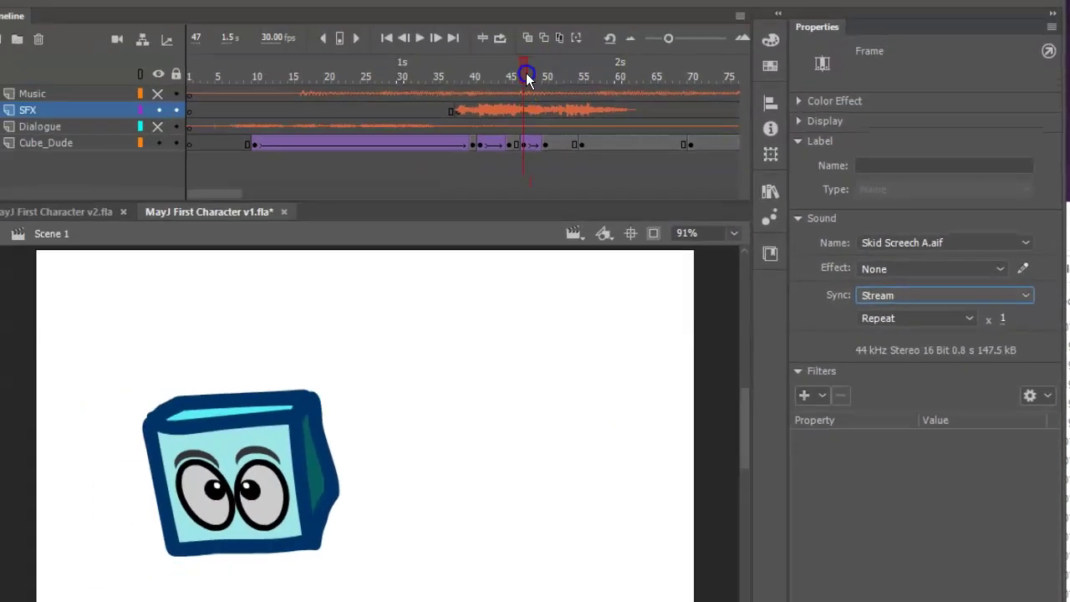
{"action": "left_click", "coordinate": [493, 88]}
{"action": "left_click_drag", "start_coordinate": [494, 89], "coordinate": [692, 97]}
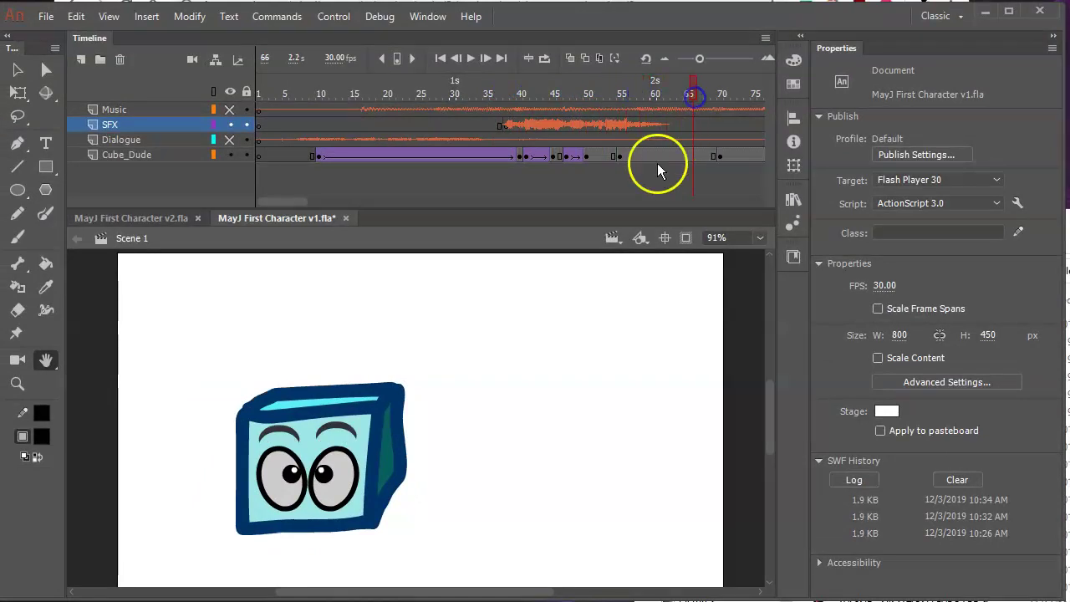
Lower the skid screech's volume envelope to roughly half in both channels using a custom effect.
{"action": "left_click", "coordinate": [505, 125]}
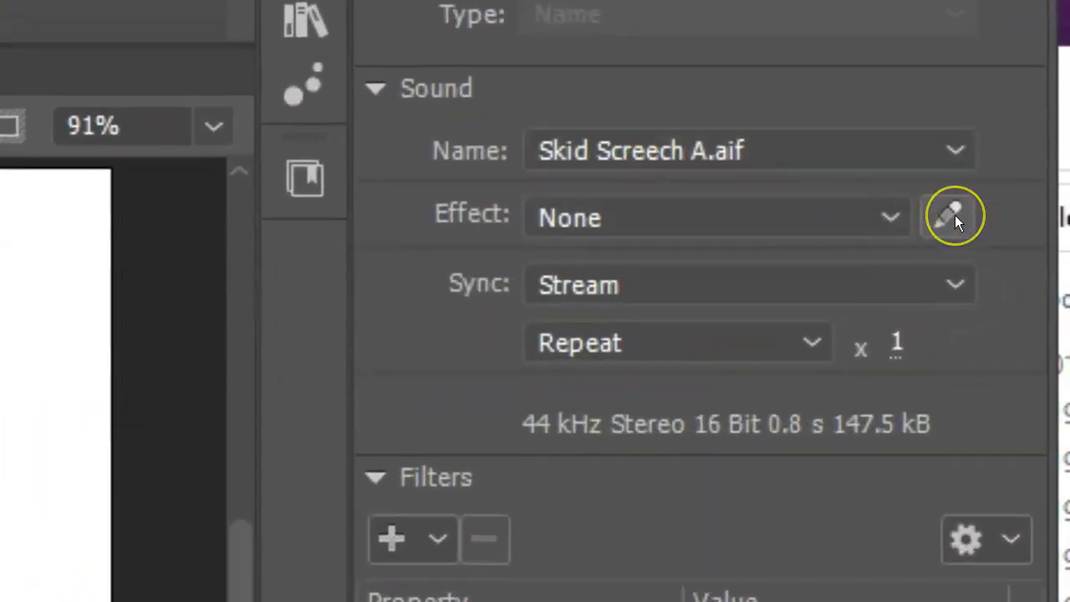
{"action": "left_click", "coordinate": [892, 217]}
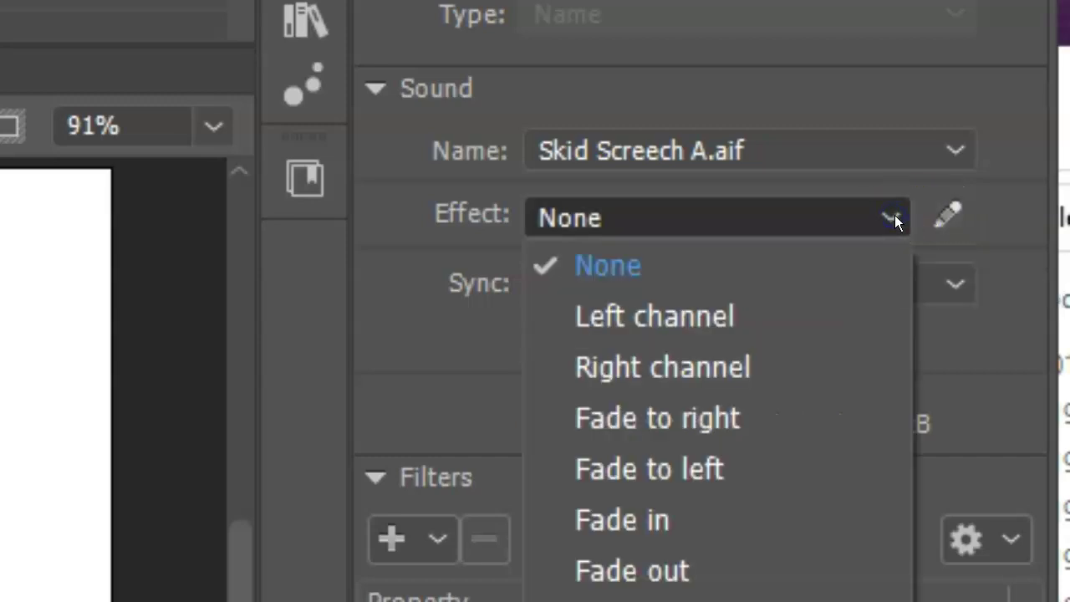
{"action": "left_click", "coordinate": [950, 215]}
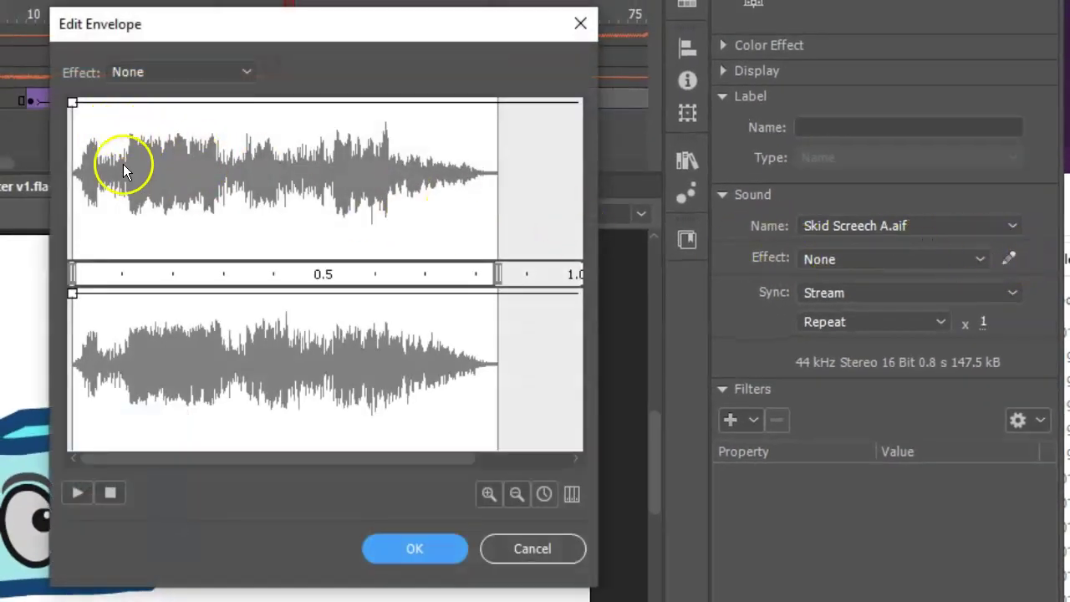
{"action": "left_click_drag", "start_coordinate": [72, 102], "coordinate": [57, 190]}
{"action": "left_click_drag", "start_coordinate": [71, 292], "coordinate": [49, 377]}
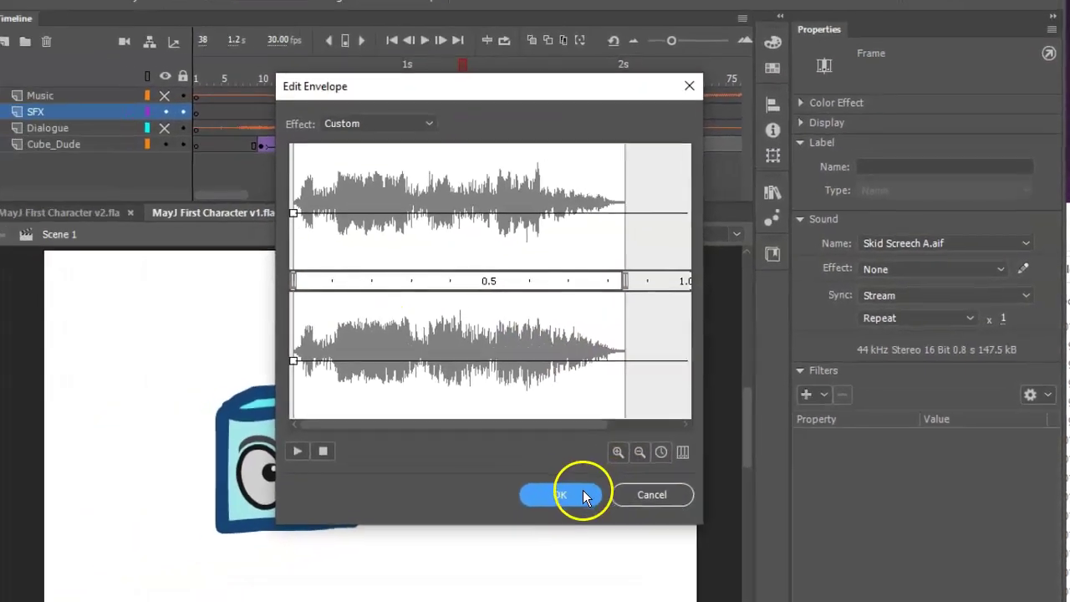
{"action": "left_click", "coordinate": [414, 549]}
Scrub back to frame 1, make the Music and Dialogue layers visible again, and place the playhead at frame 6.
{"action": "left_click_drag", "start_coordinate": [507, 84], "coordinate": [395, 113]}
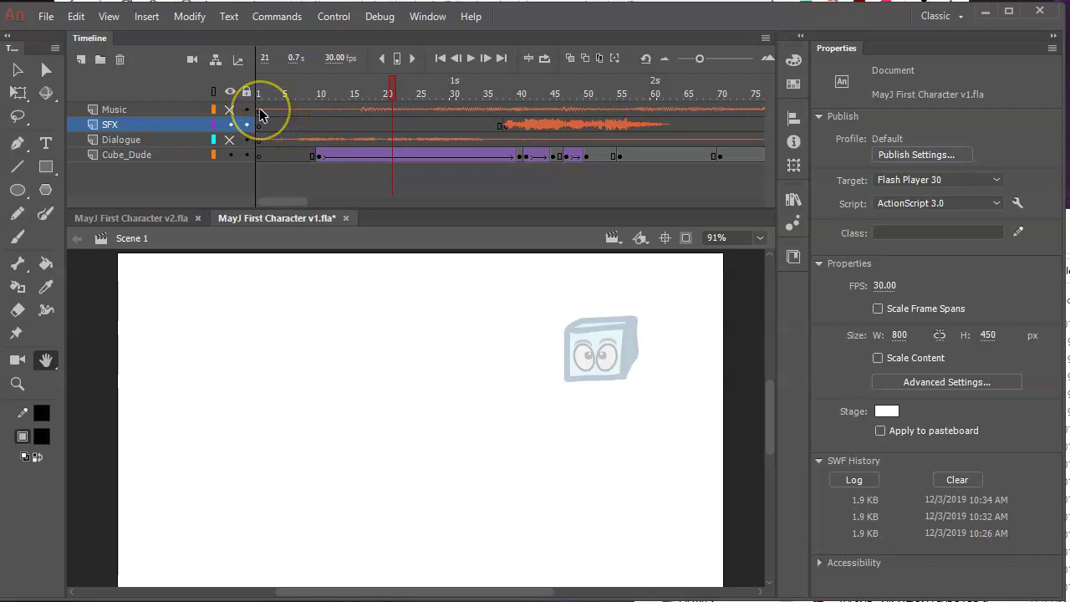
{"action": "mouse_move", "coordinate": [263, 93]}
{"action": "left_mouse_down"}
{"action": "mouse_move", "coordinate": [769, 72]}
{"action": "mouse_move", "coordinate": [136, 105]}
{"action": "mouse_move", "coordinate": [60, 125]}
{"action": "mouse_move", "coordinate": [262, 120]}
{"action": "mouse_move", "coordinate": [266, 102]}
{"action": "left_mouse_up"}
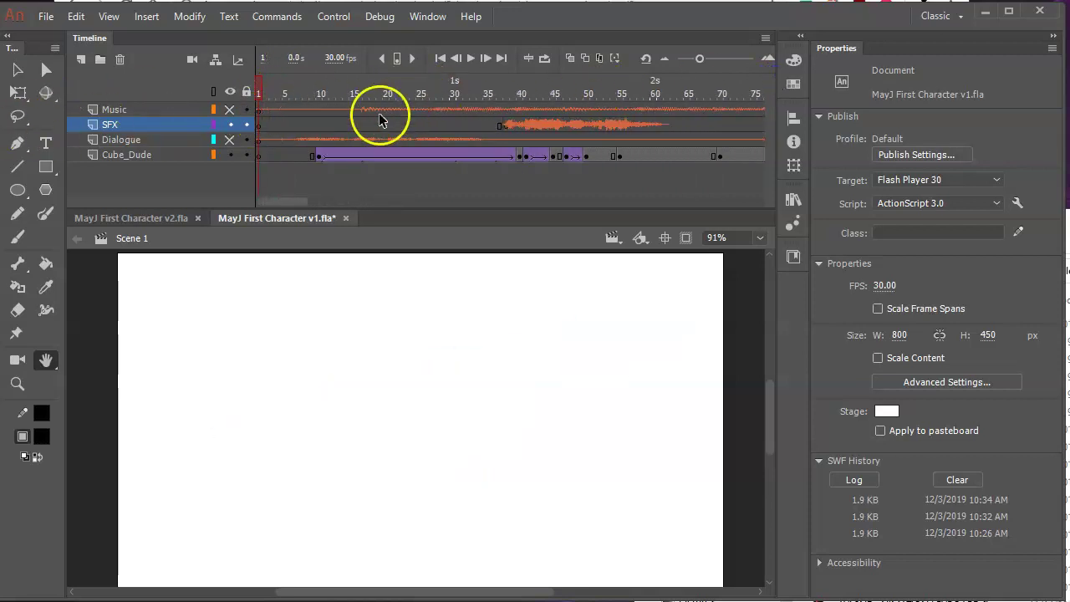
{"action": "left_click", "coordinate": [299, 110]}
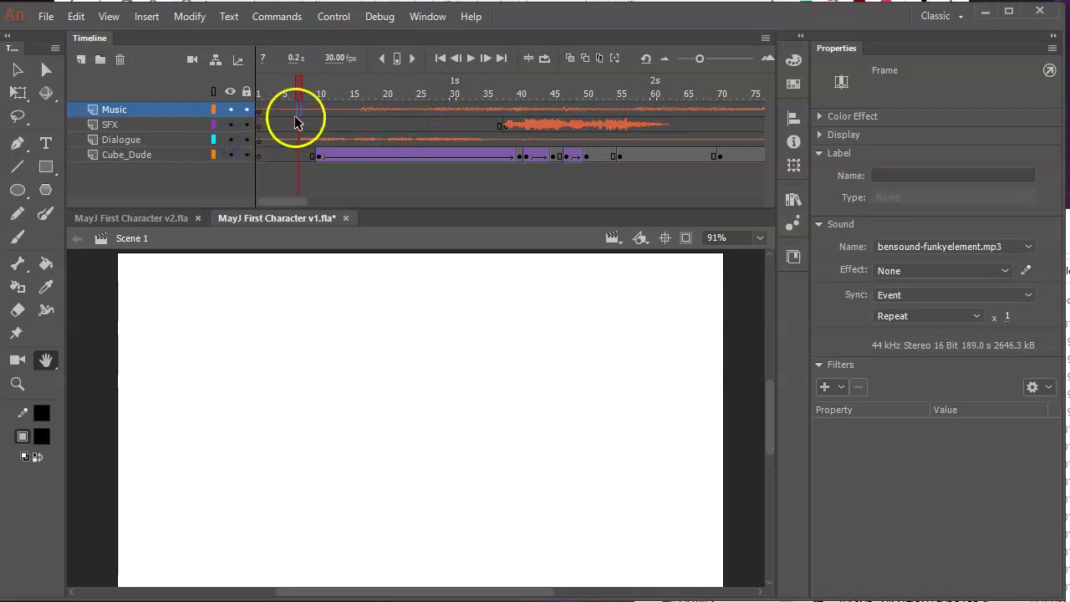
{"action": "left_click_drag", "start_coordinate": [297, 93], "coordinate": [290, 91]}
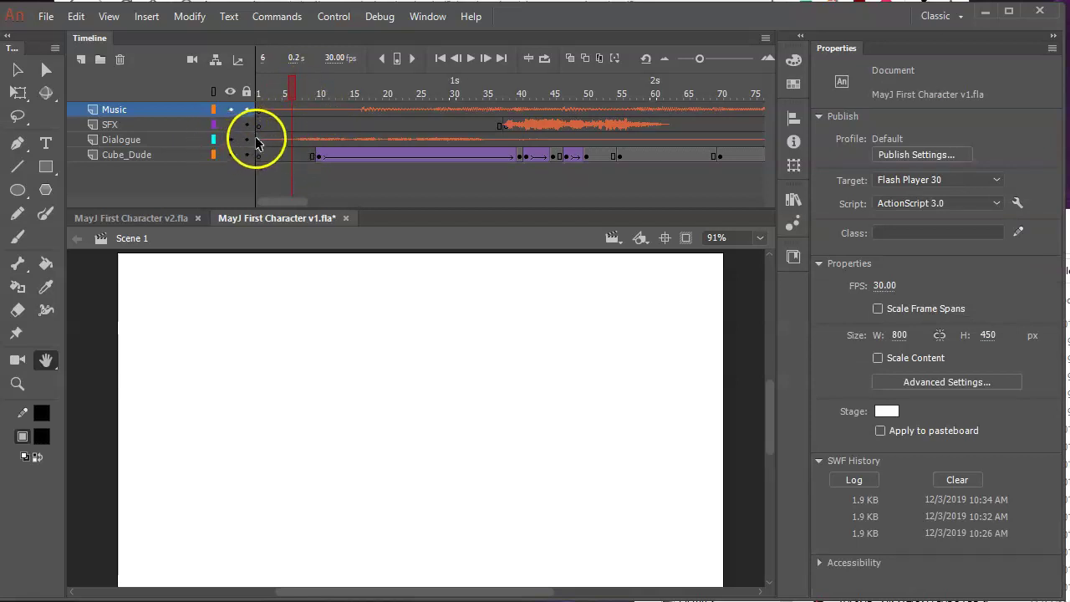
Open the sound properties of Well Hello There.wav from the library and play a test of it.
{"action": "left_click", "coordinate": [794, 199]}
{"action": "left_click", "coordinate": [611, 378]}
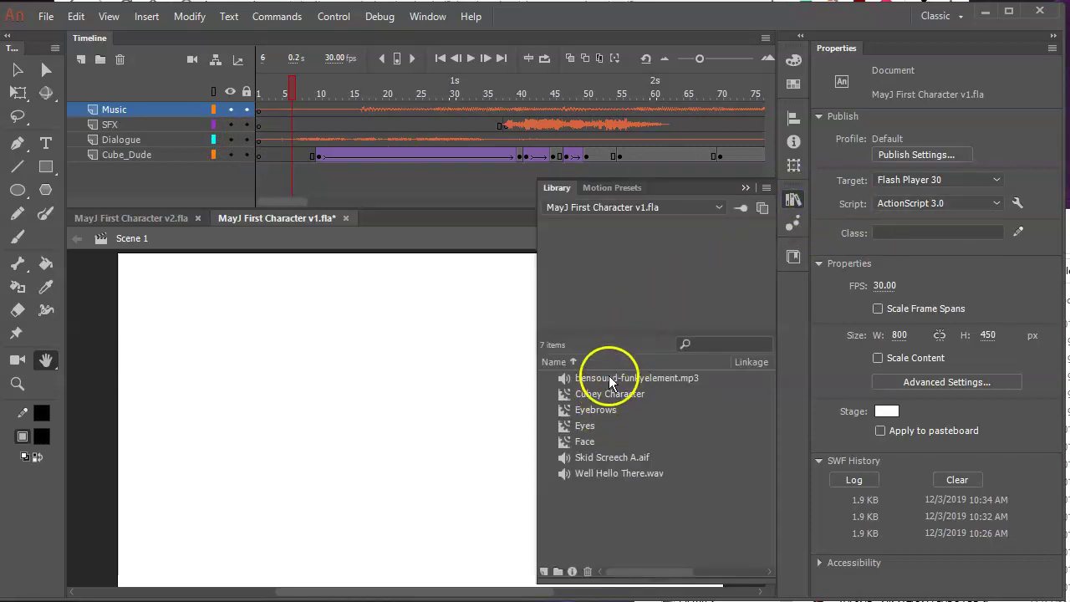
{"action": "left_click", "coordinate": [581, 474]}
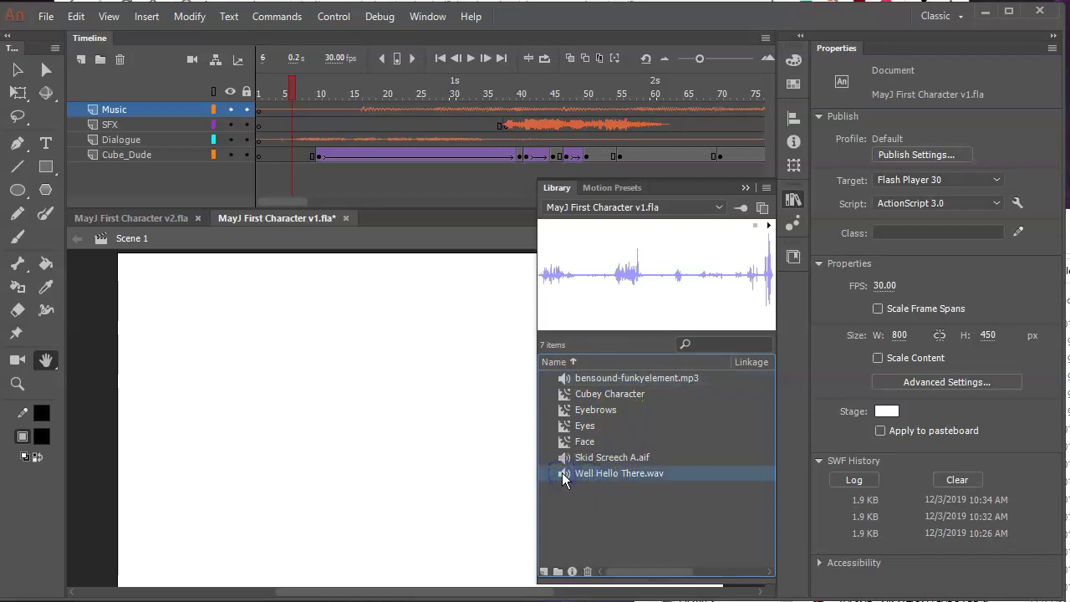
{"action": "double_click", "coordinate": [564, 474]}
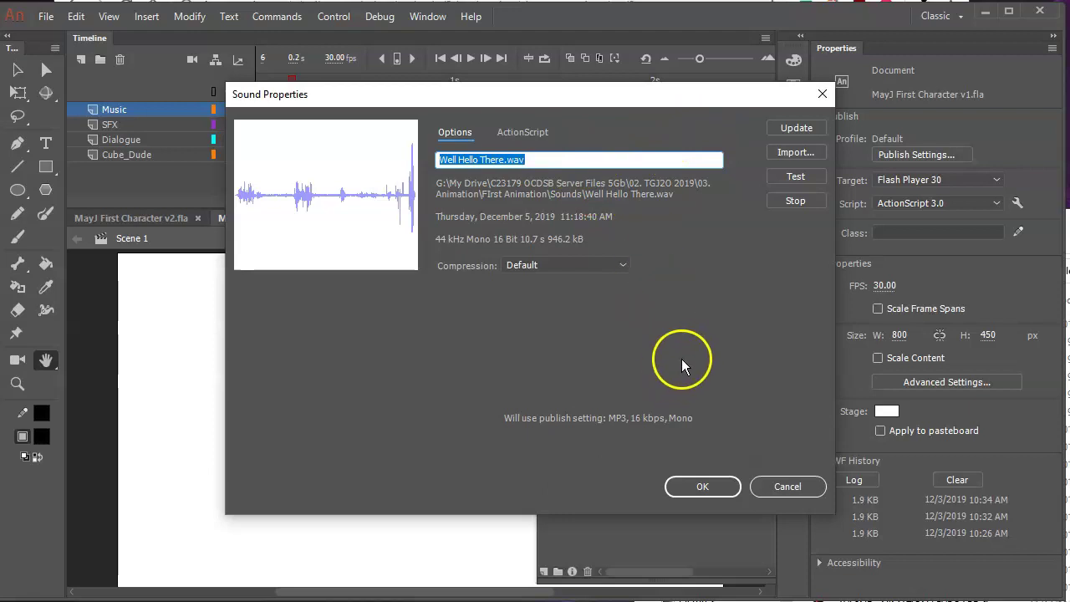
{"action": "left_click", "coordinate": [790, 178]}
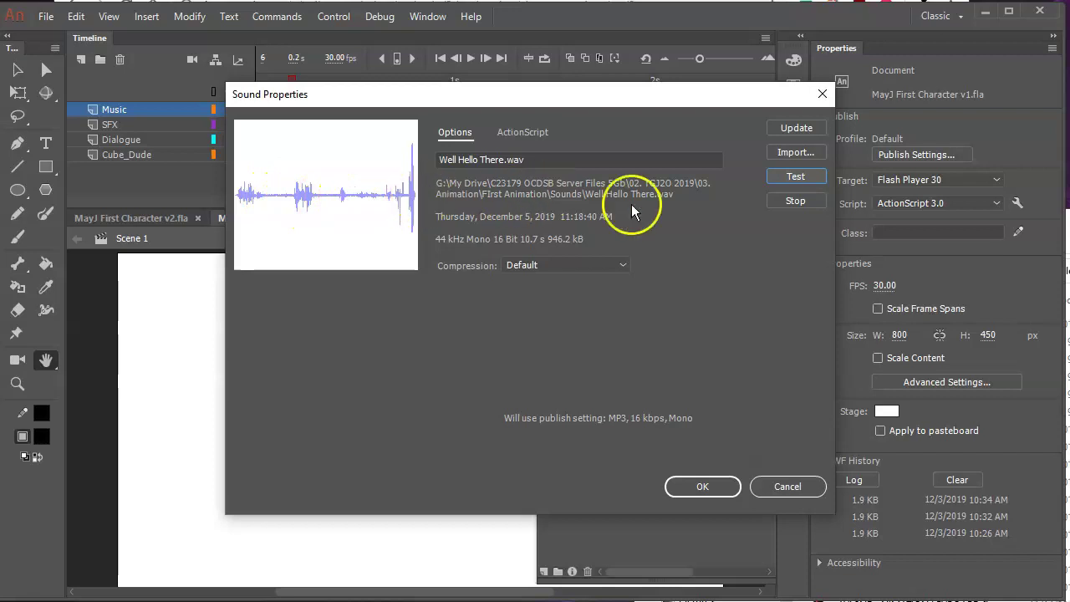
{"action": "left_click", "coordinate": [703, 486]}
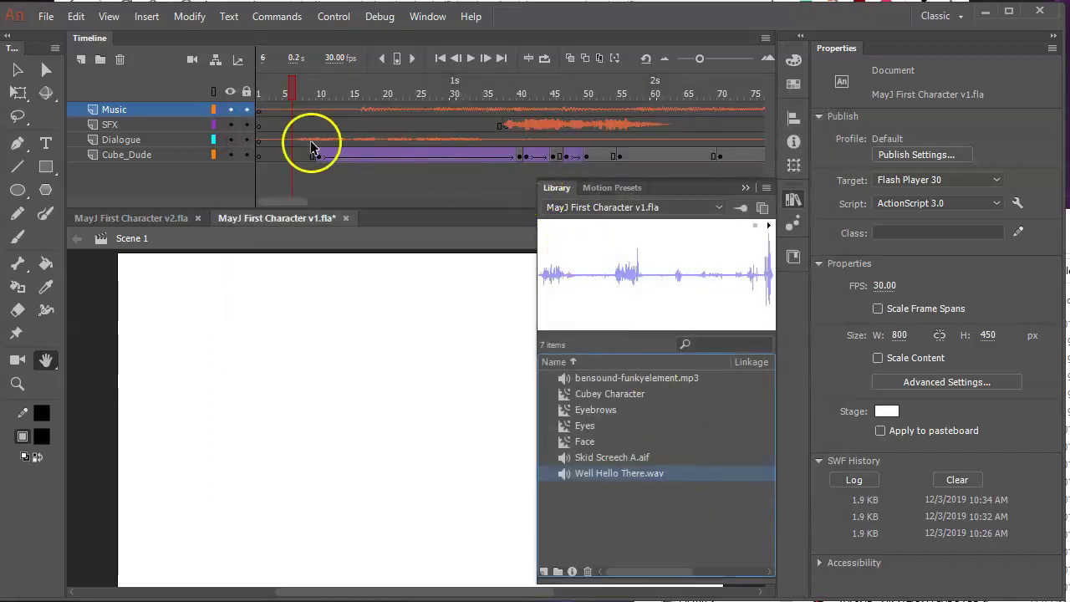
Open the envelope of the Dialogue layer's sound at frame 1, zoom out to a ten-second span, and play it.
{"action": "left_click", "coordinate": [262, 142]}
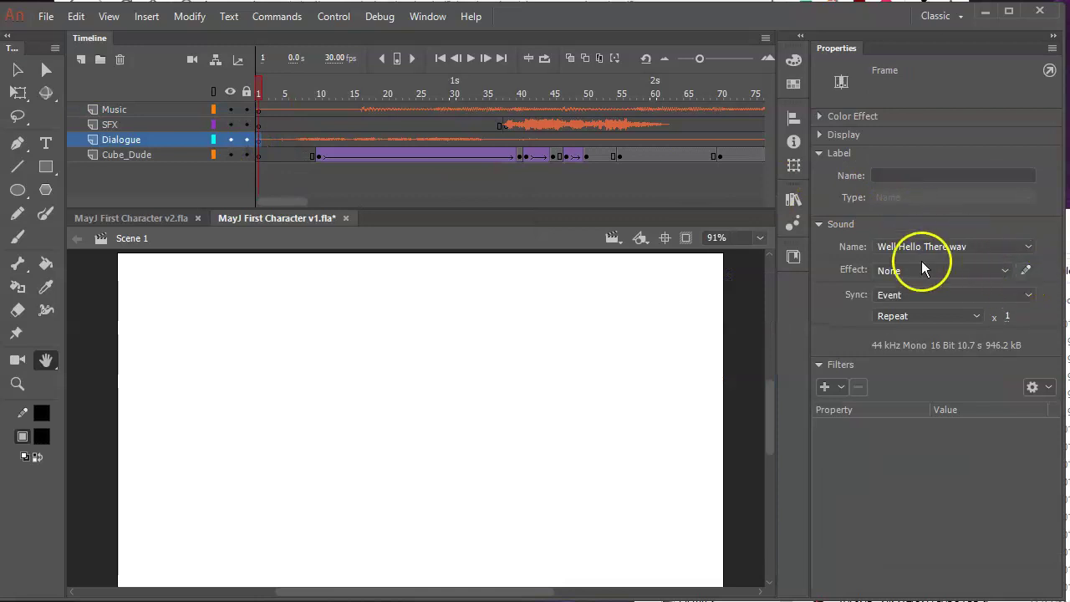
{"action": "left_click", "coordinate": [1026, 270]}
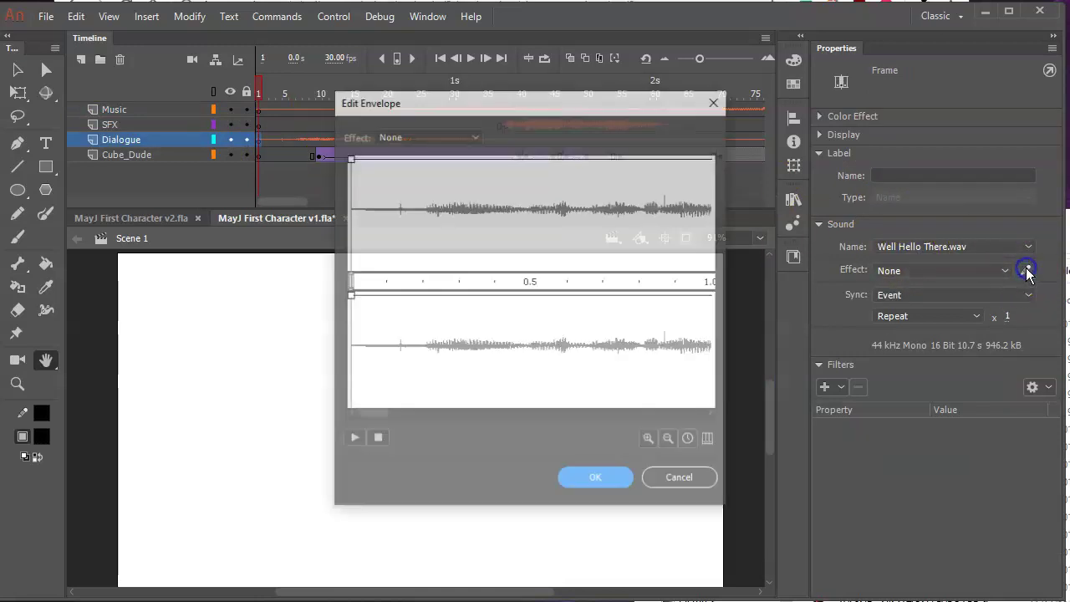
{"action": "left_click", "coordinate": [670, 440]}
{"action": "left_click", "coordinate": [669, 440]}
{"action": "left_click", "coordinate": [670, 440]}
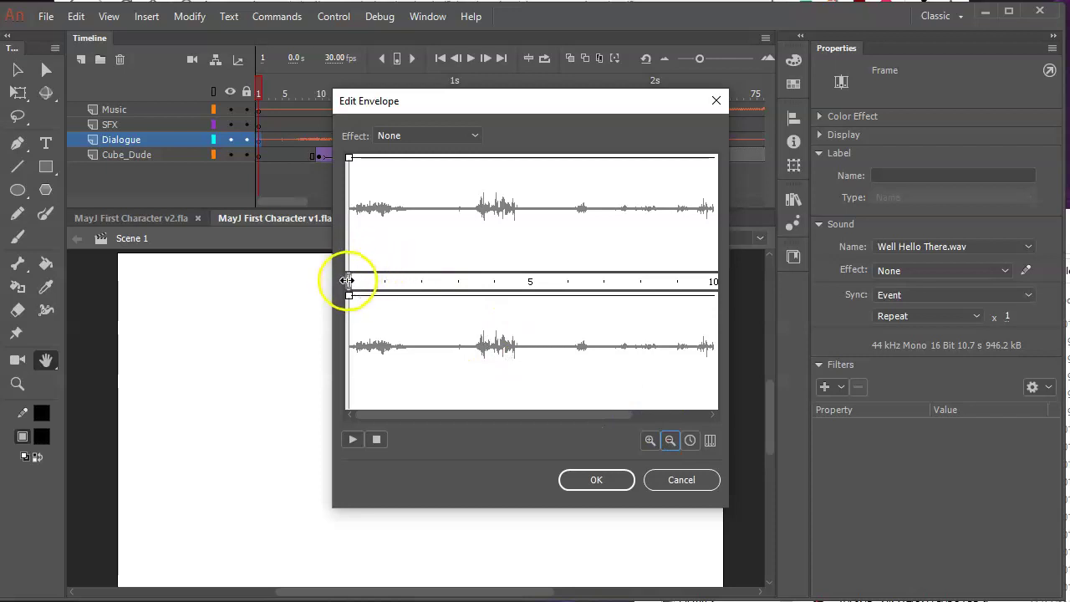
{"action": "left_click", "coordinate": [353, 439]}
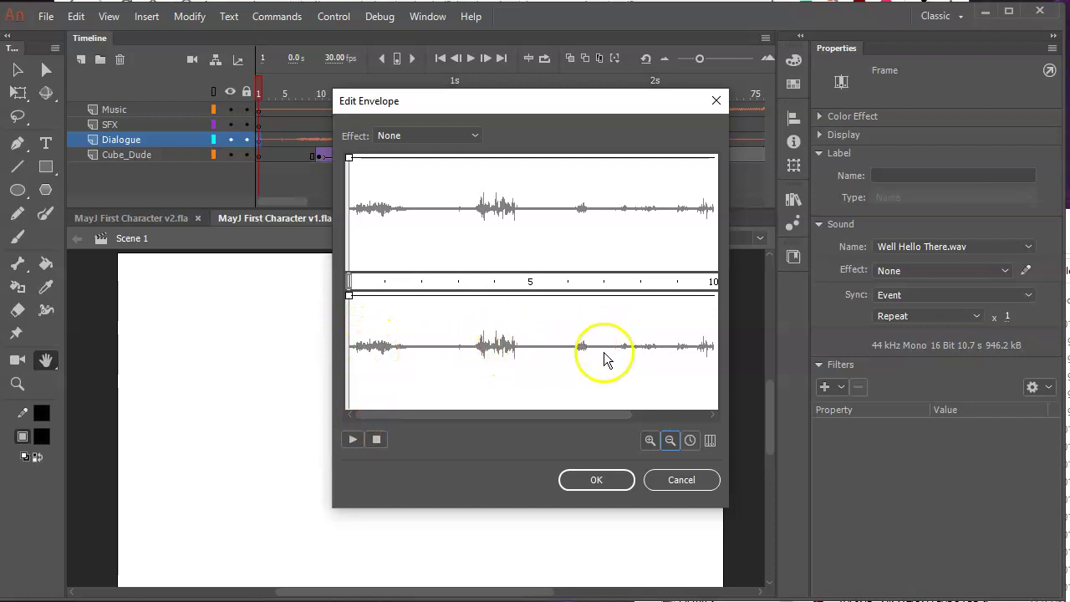
Trim Well Hello There.wav to the phrase between about 3.3 and 5 seconds, preview it, and apply the edit.
{"action": "left_click_drag", "start_coordinate": [349, 282], "coordinate": [472, 281]}
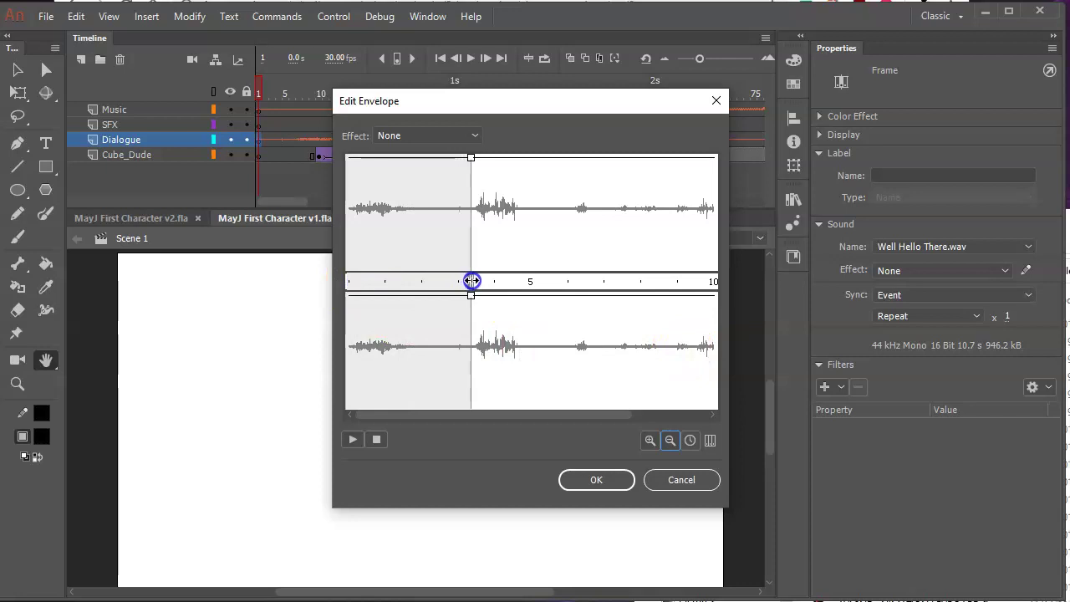
{"action": "left_click", "coordinate": [670, 440]}
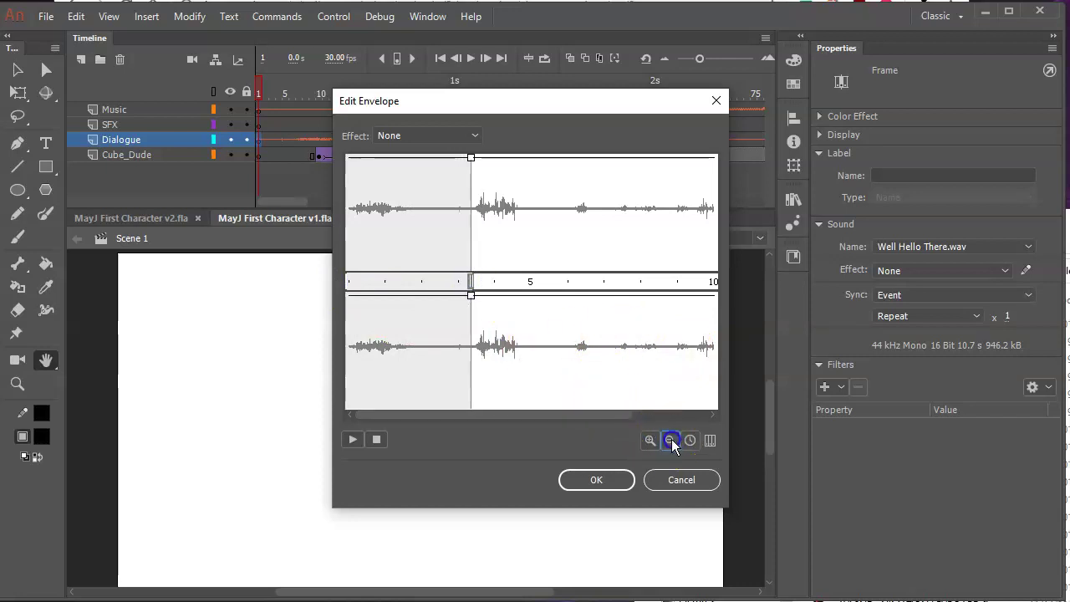
{"action": "left_click_drag", "start_coordinate": [478, 282], "coordinate": [408, 284]}
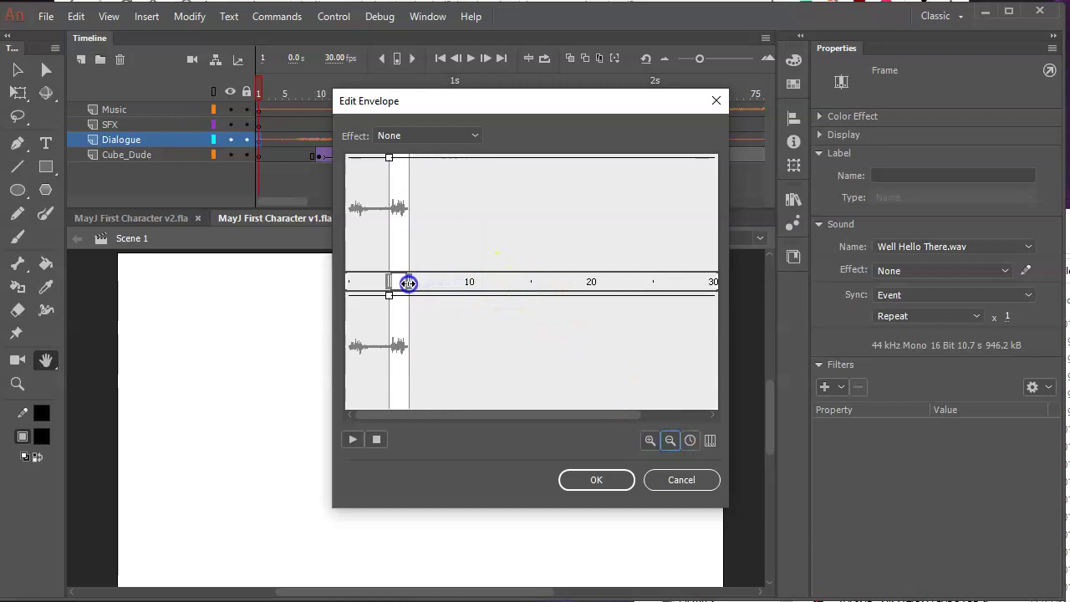
{"action": "left_click", "coordinate": [650, 440]}
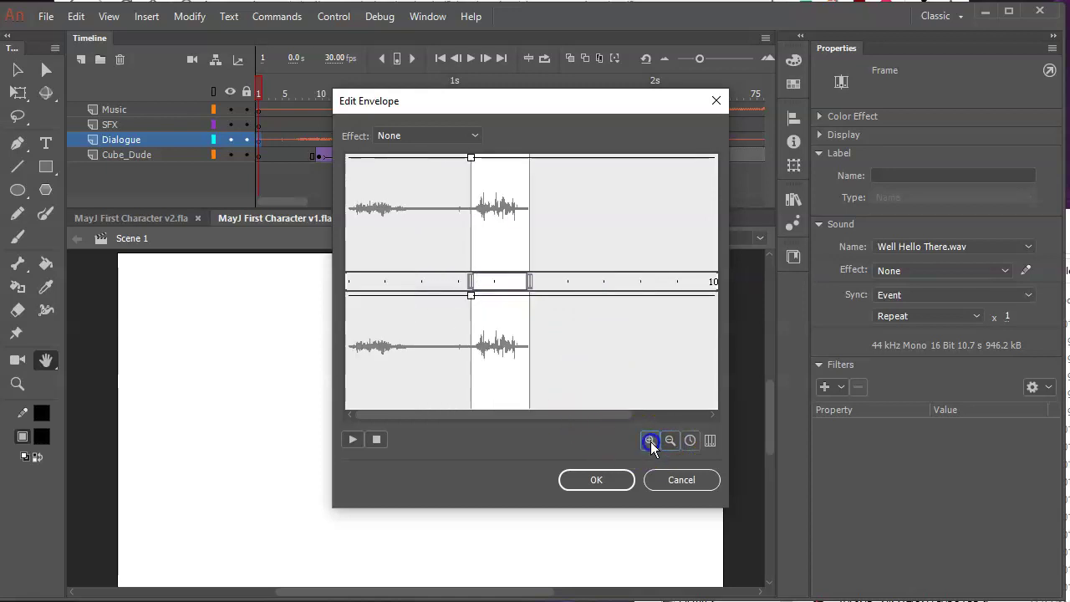
{"action": "left_click", "coordinate": [650, 441]}
{"action": "left_click", "coordinate": [650, 441]}
{"action": "left_click_drag", "start_coordinate": [419, 412], "coordinate": [505, 430]}
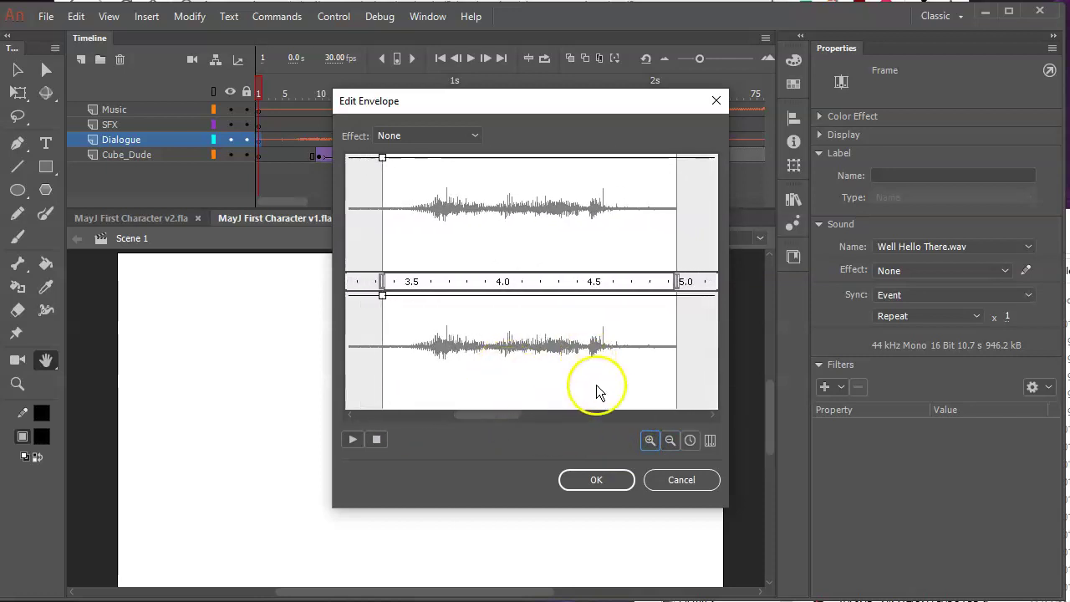
{"action": "left_click", "coordinate": [351, 440]}
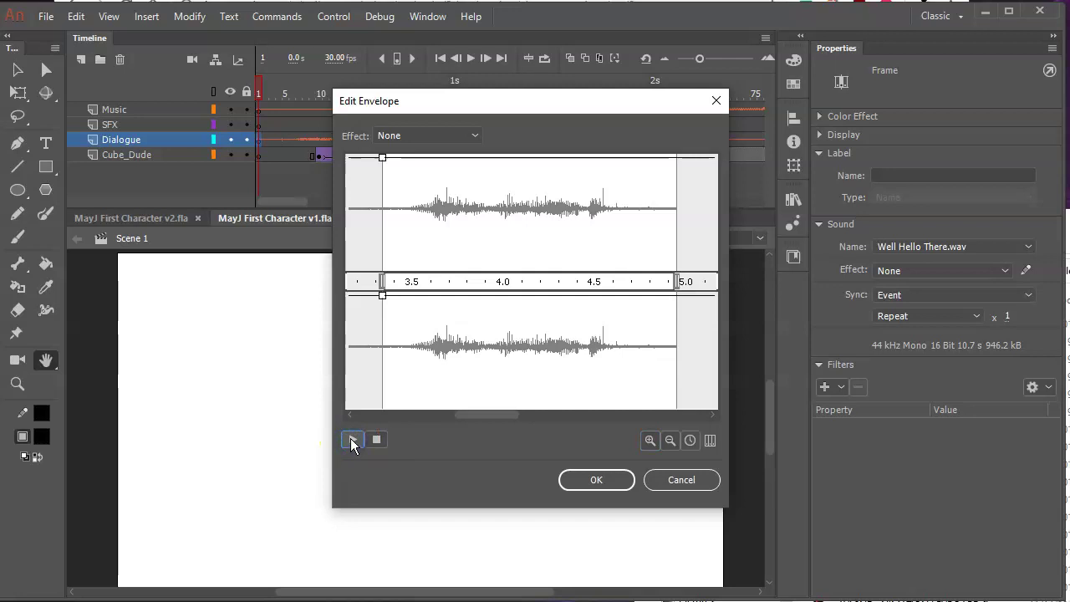
{"action": "left_click", "coordinate": [595, 480]}
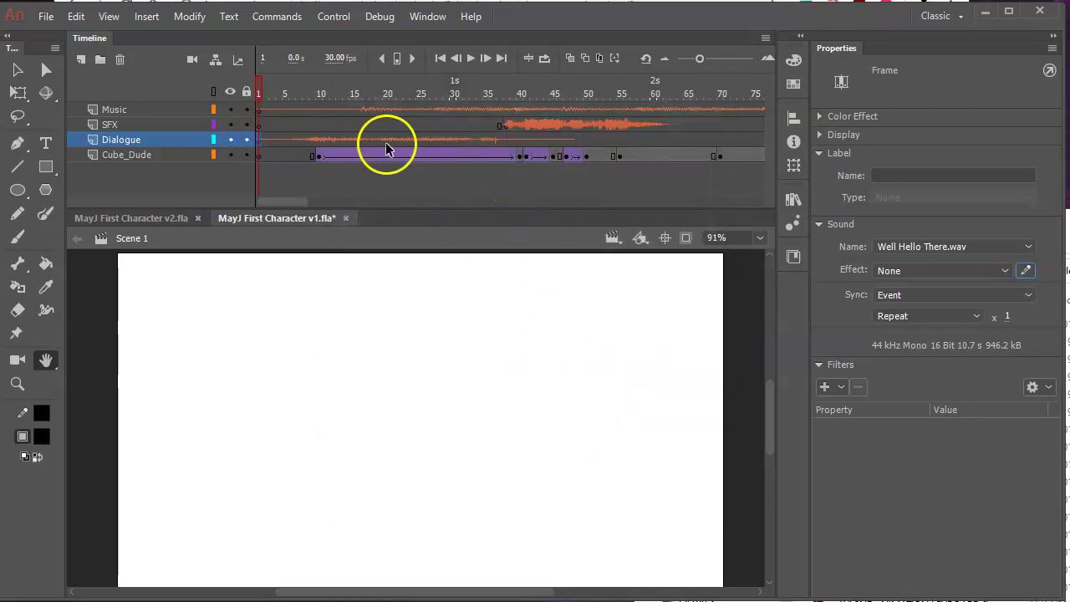
Move the dialogue sound's keyframe to frame 52 on the Dialogue layer and scrub to frame 67 to check its timing.
{"action": "left_click_drag", "start_coordinate": [457, 146], "coordinate": [499, 137]}
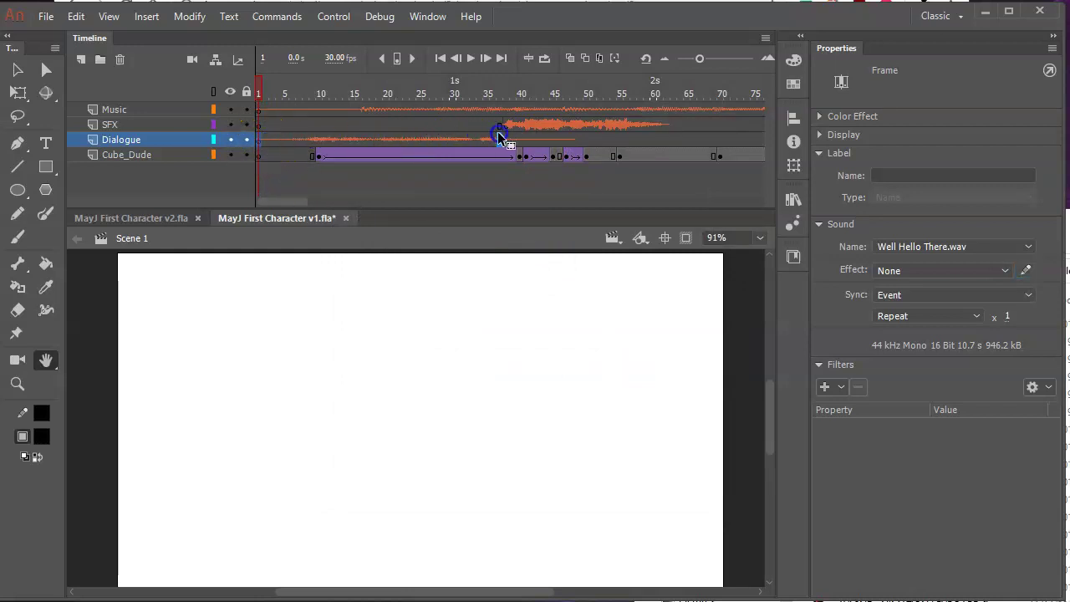
{"action": "left_click_drag", "start_coordinate": [664, 140], "coordinate": [602, 144]}
{"action": "left_click_drag", "start_coordinate": [557, 91], "coordinate": [697, 100]}
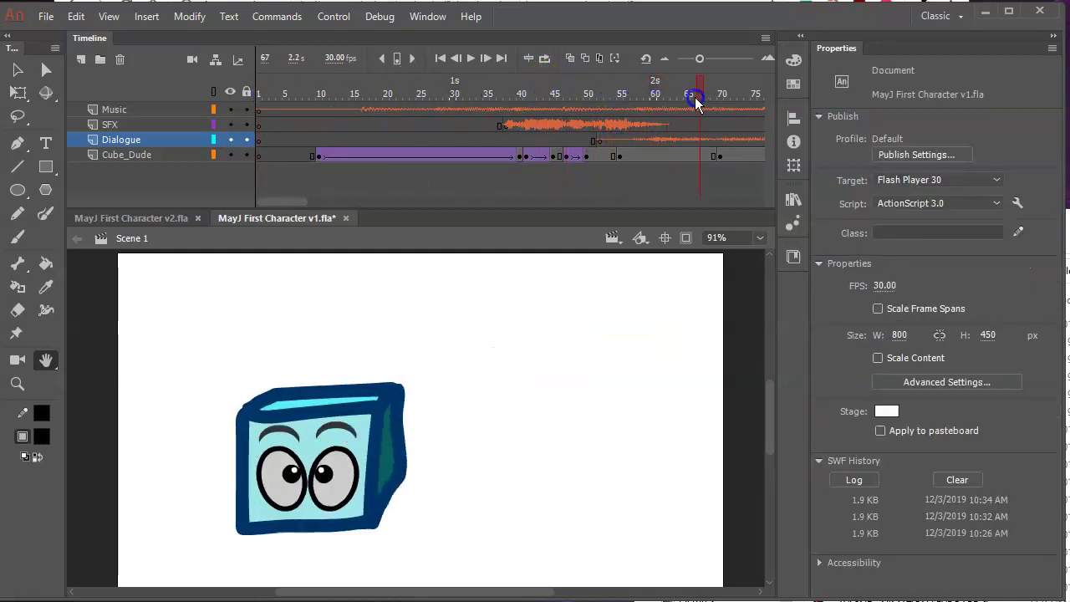
Set the dialogue sound's sync to Stream and scrub from frame 1 to frame 65 to check when the speech starts.
{"action": "left_click", "coordinate": [637, 140]}
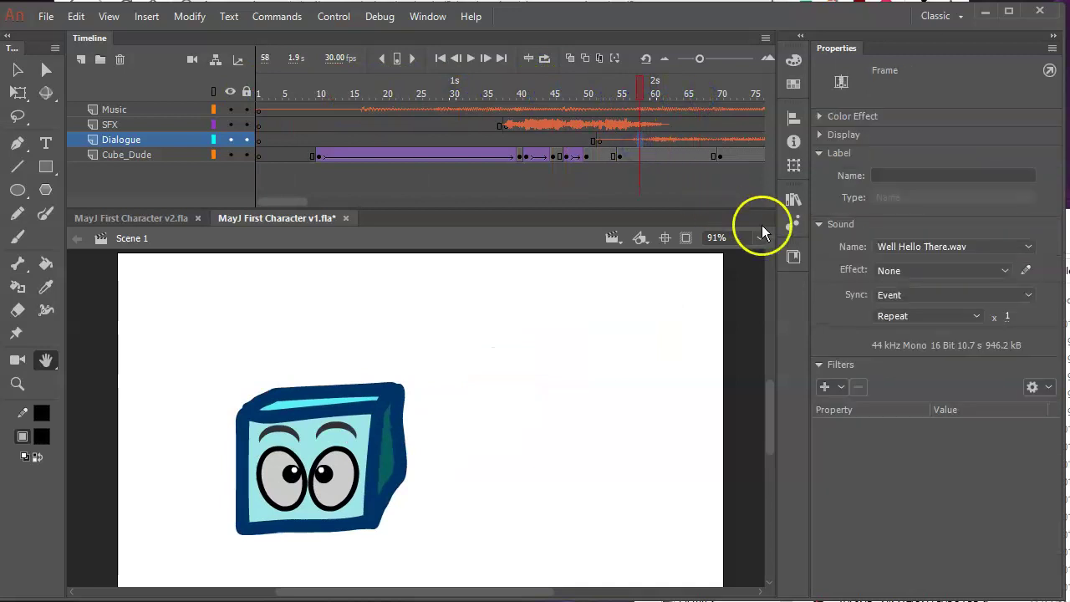
{"action": "left_click", "coordinate": [900, 294]}
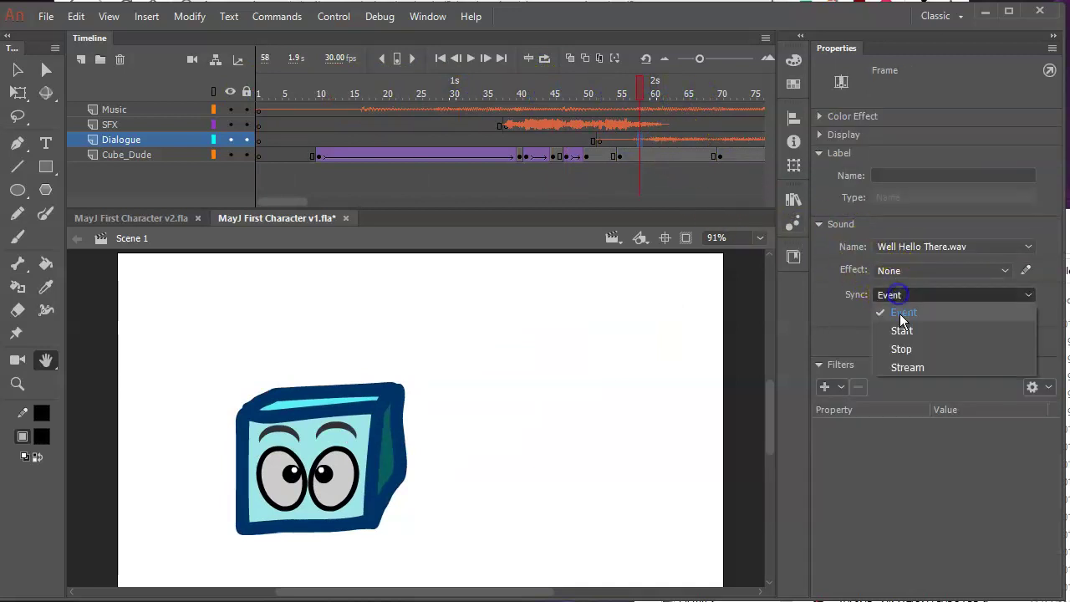
{"action": "left_click", "coordinate": [911, 367]}
{"action": "left_click_drag", "start_coordinate": [639, 89], "coordinate": [251, 113]}
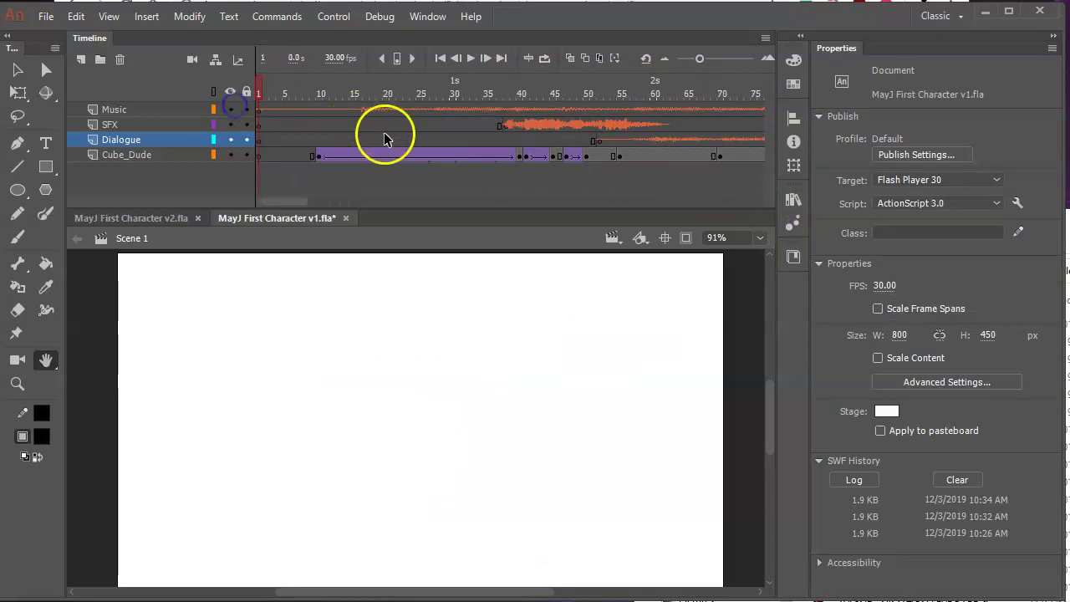
{"action": "left_click_drag", "start_coordinate": [502, 91], "coordinate": [684, 82]}
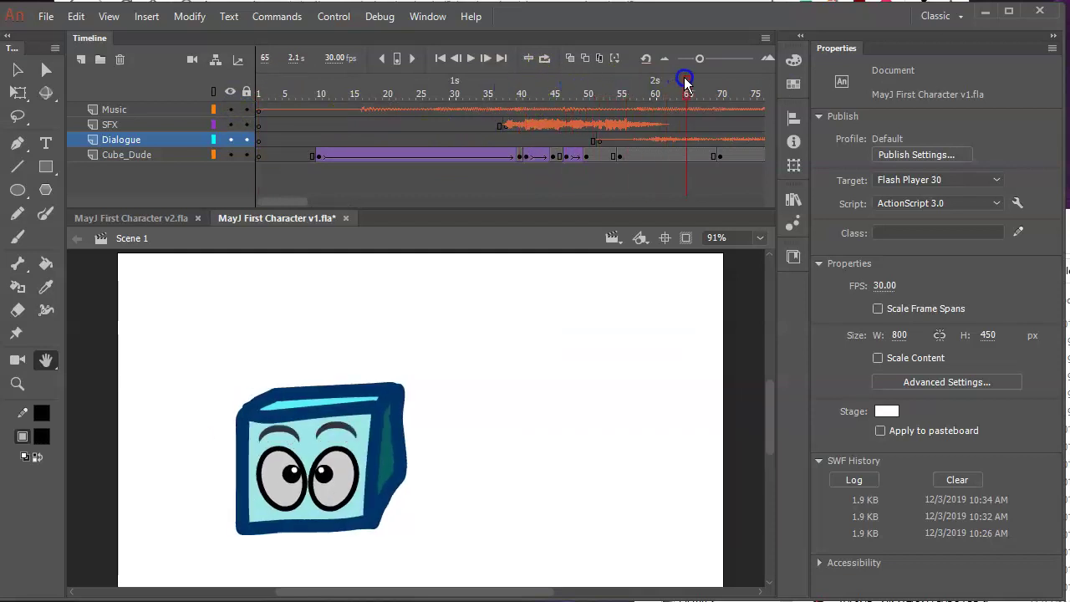
Move the dialogue sound's keyframe to frame 101 on the Dialogue layer and scrub to frame 131 to locate the syllable to mark.
{"action": "left_click_drag", "start_coordinate": [597, 140], "coordinate": [666, 134]}
{"action": "left_click", "coordinate": [603, 141]}
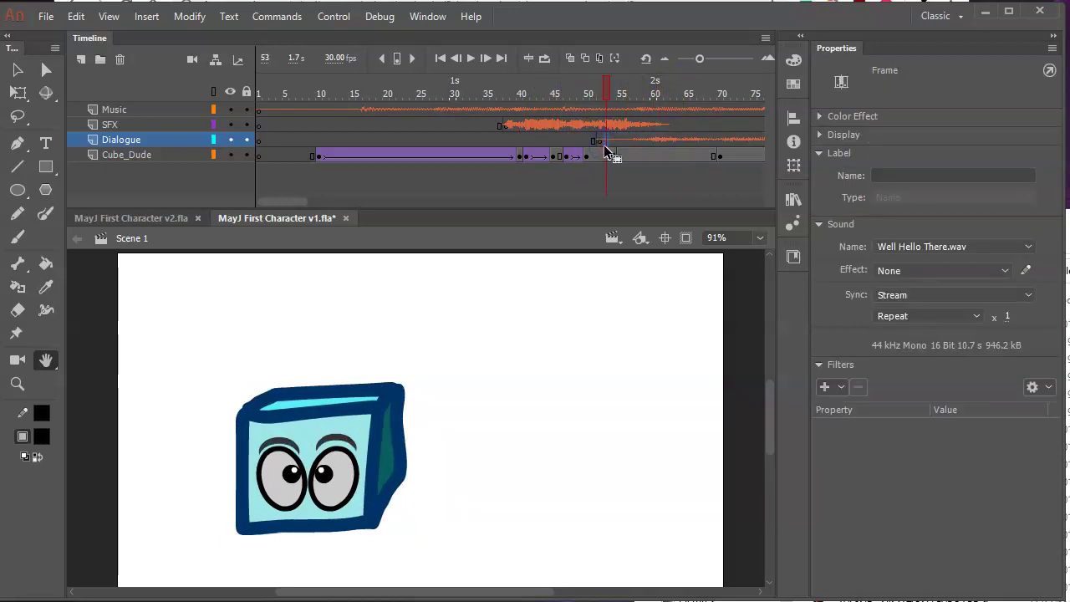
{"action": "left_click_drag", "start_coordinate": [598, 141], "coordinate": [688, 136]}
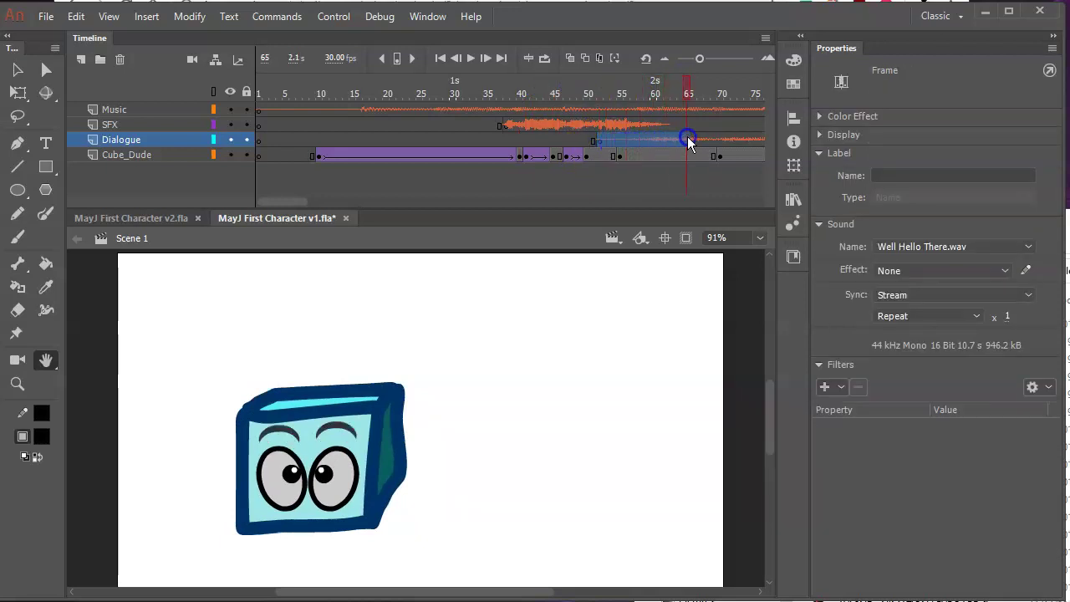
{"action": "left_click", "coordinate": [603, 141]}
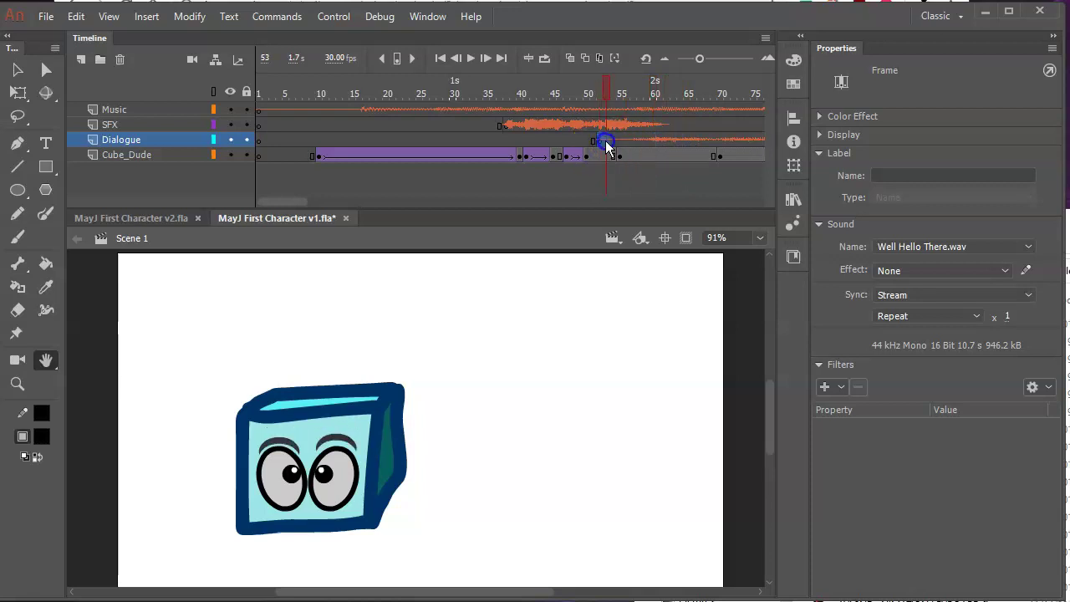
{"action": "left_click_drag", "start_coordinate": [607, 143], "coordinate": [653, 136]}
{"action": "left_click", "coordinate": [603, 143]}
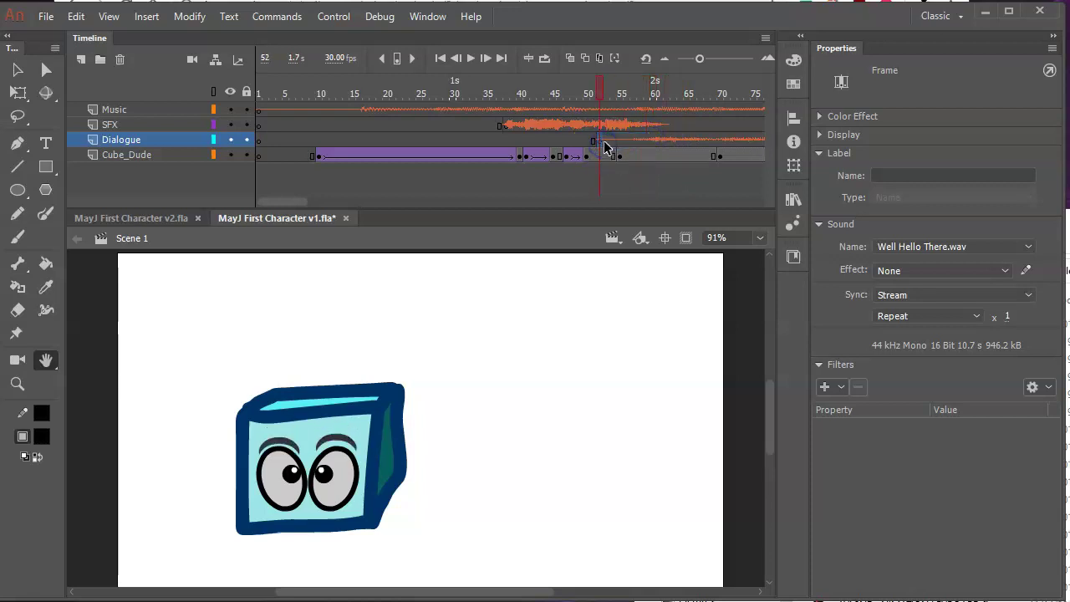
{"action": "left_click_drag", "start_coordinate": [631, 143], "coordinate": [691, 143]}
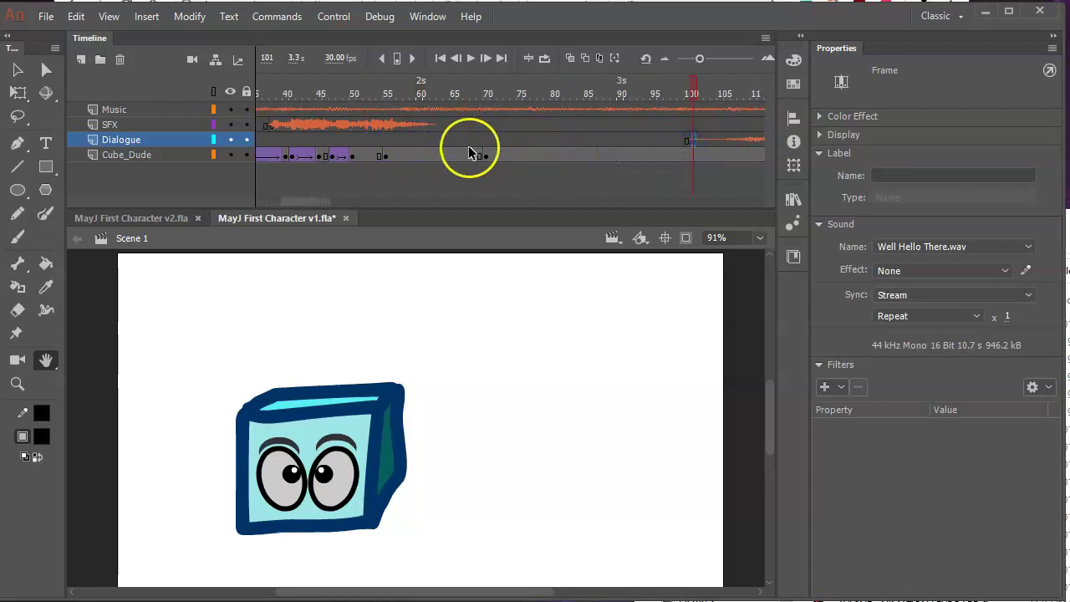
{"action": "left_click_drag", "start_coordinate": [516, 93], "coordinate": [572, 94]}
{"action": "left_click_drag", "start_coordinate": [644, 117], "coordinate": [14, 148]}
{"action": "left_click_drag", "start_coordinate": [211, 98], "coordinate": [602, 117]}
{"action": "left_click_drag", "start_coordinate": [596, 113], "coordinate": [660, 99]}
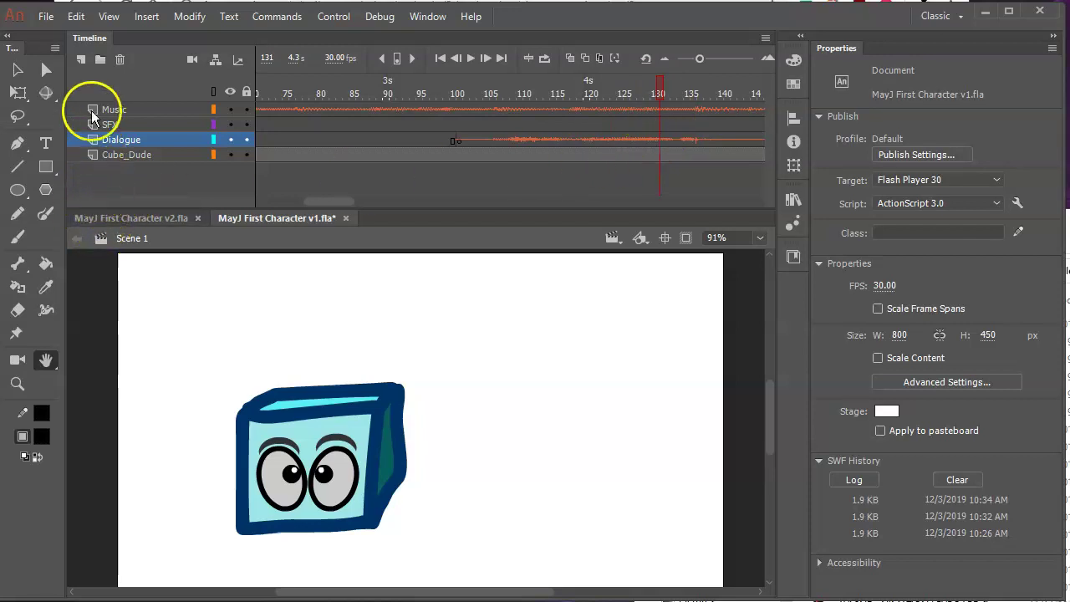
Add a new layer named Script and place it above the Music layer at the top of the layer stack.
{"action": "left_click", "coordinate": [80, 60]}
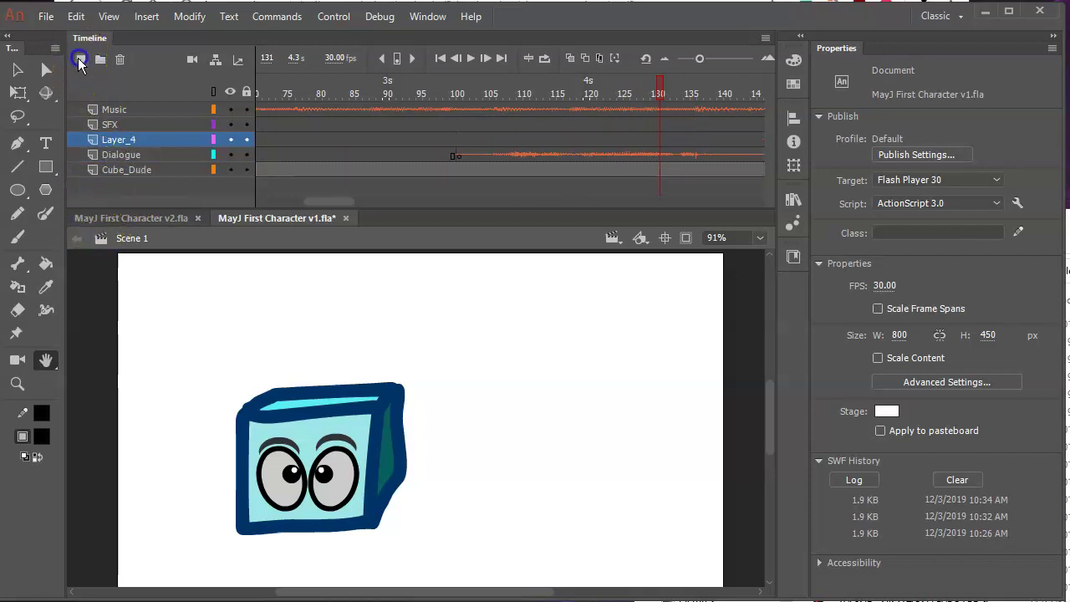
{"action": "double_click", "coordinate": [113, 138]}
{"action": "type", "text": "Script"}
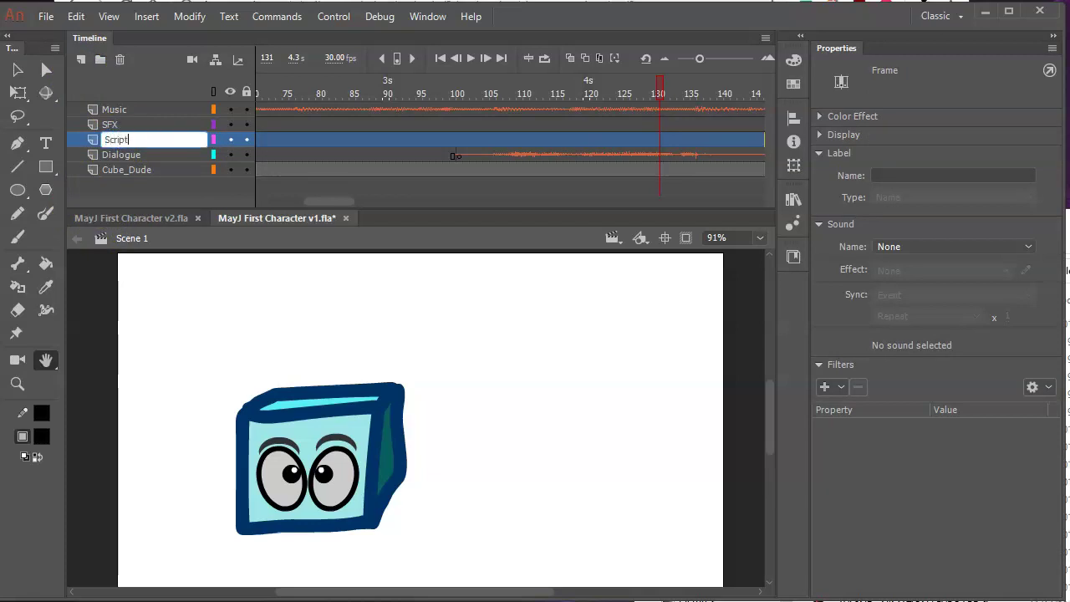
{"action": "key", "text": "Return"}
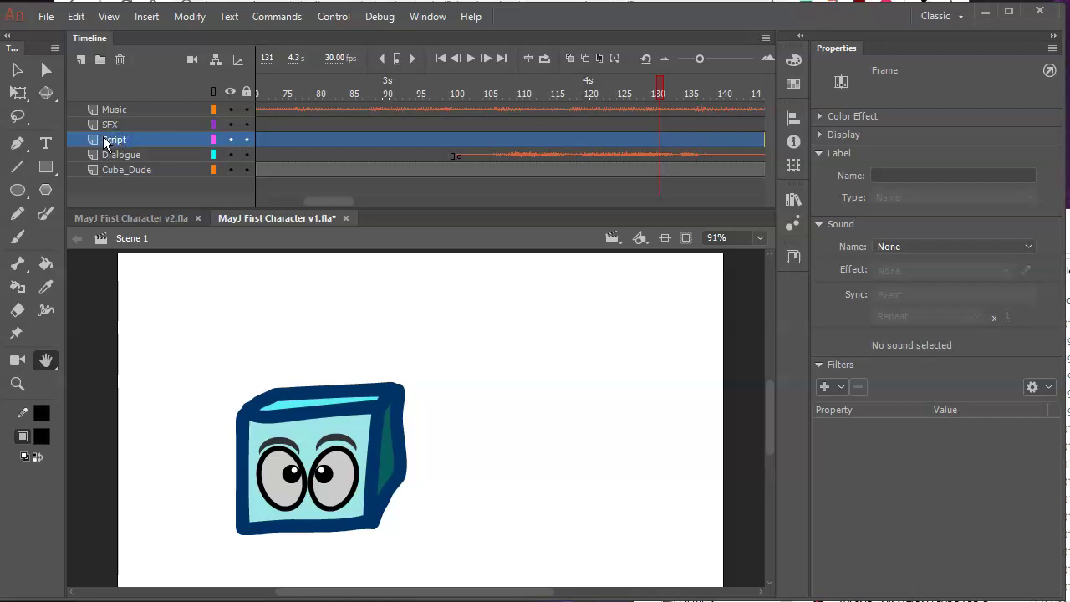
{"action": "left_click_drag", "start_coordinate": [92, 140], "coordinate": [93, 101]}
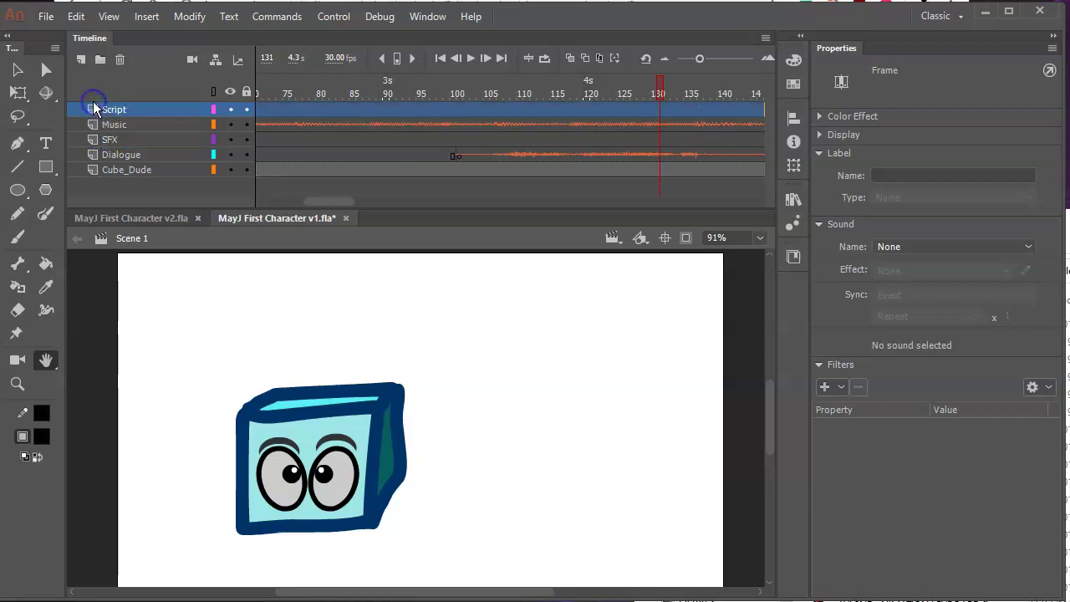
Insert a keyframe at frame 131 on the Script layer and label it LOW.
{"action": "left_click", "coordinate": [660, 108]}
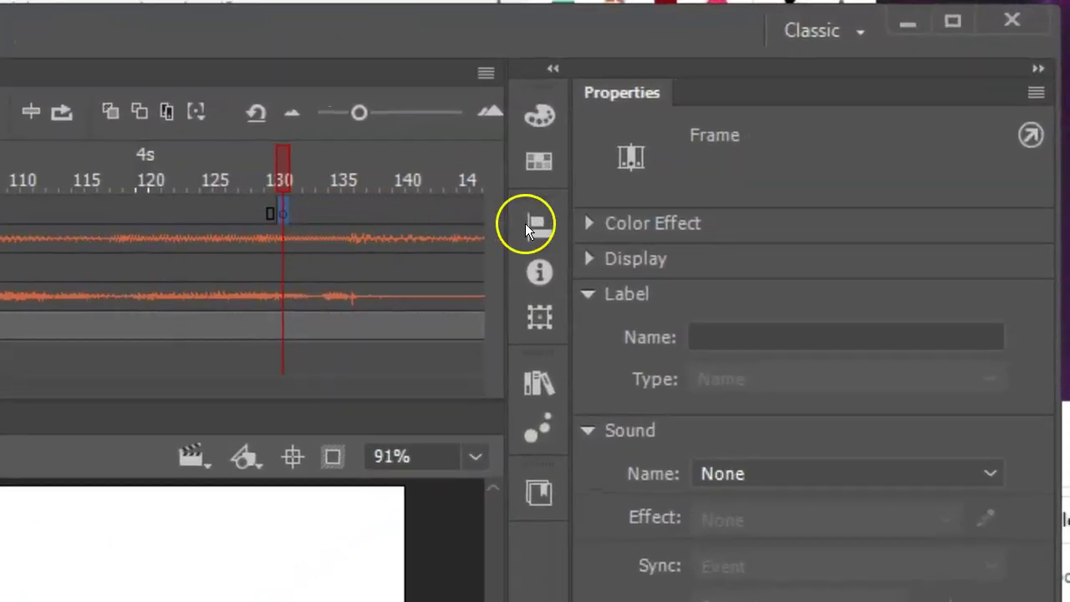
{"action": "left_click", "coordinate": [736, 335]}
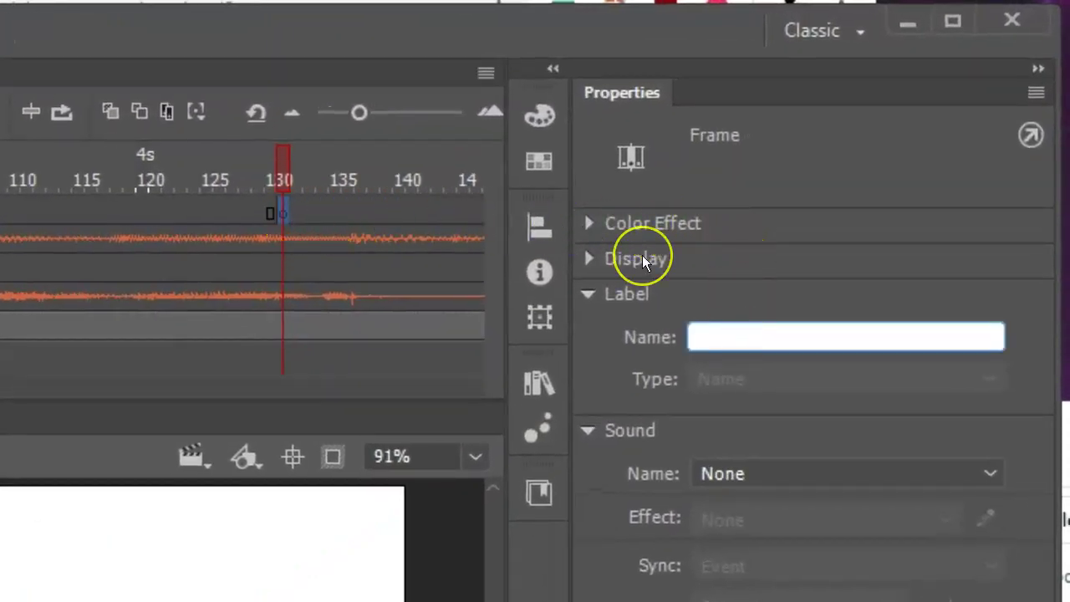
{"action": "type", "text": "LOW"}
{"action": "key", "text": "Return"}
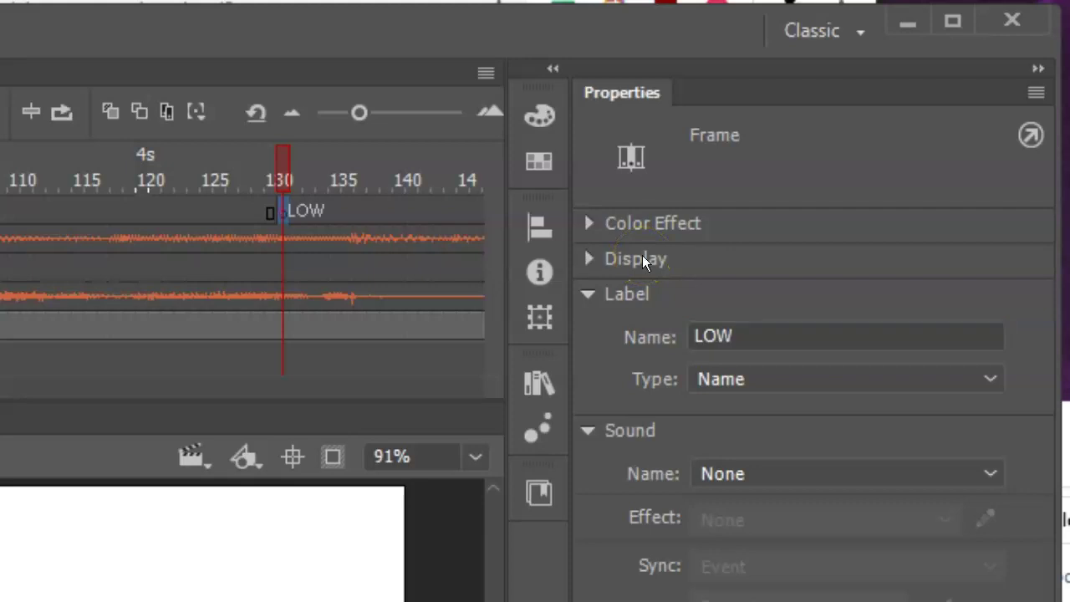
Scrub the dialogue up to frame 141 to check the marked syllable and move the LOW label's keyframe to frame 126.
{"action": "left_click_drag", "start_coordinate": [276, 167], "coordinate": [192, 178]}
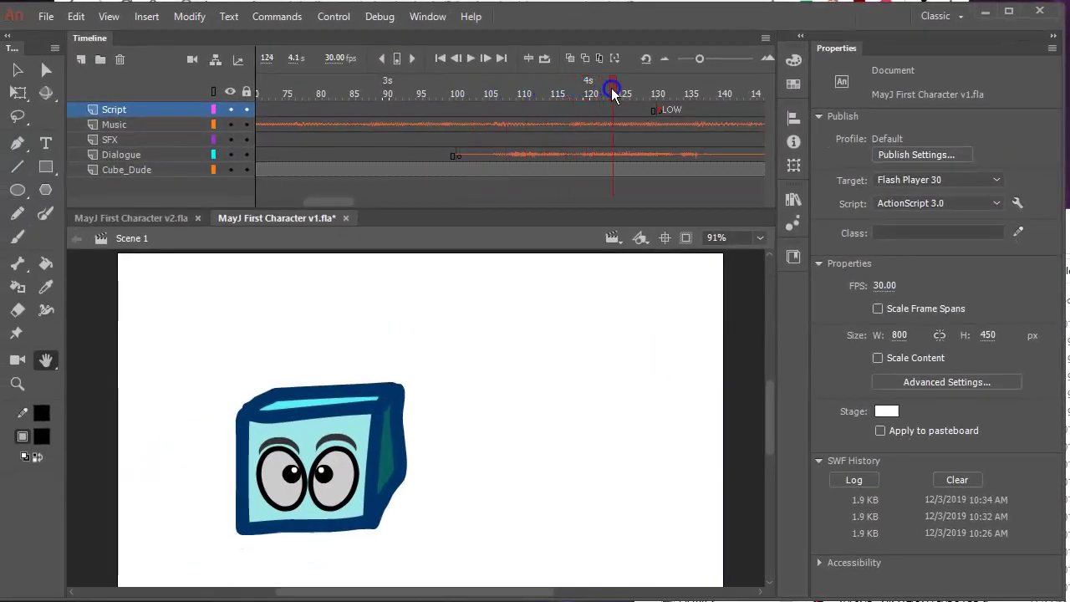
{"action": "left_click_drag", "start_coordinate": [613, 92], "coordinate": [724, 85]}
{"action": "left_click", "coordinate": [660, 112]}
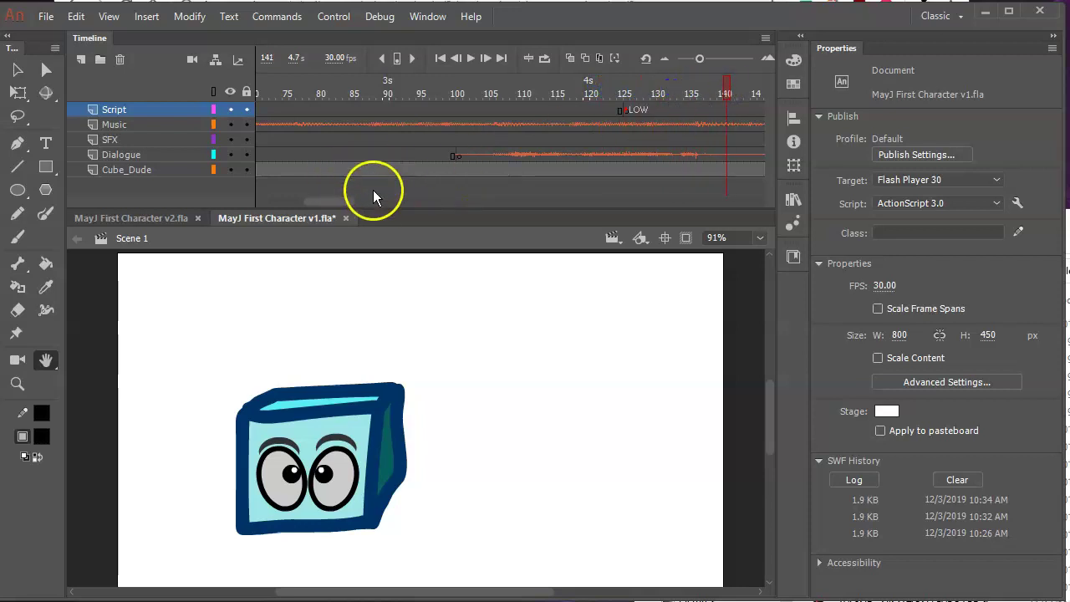
Move the Cube_Dude keyframes at frames 55 and 70 together to frames 127 and 142, and scrub to frame 180 to check them.
{"action": "left_click_drag", "start_coordinate": [348, 204], "coordinate": [326, 204]}
{"action": "left_click", "coordinate": [332, 172]}
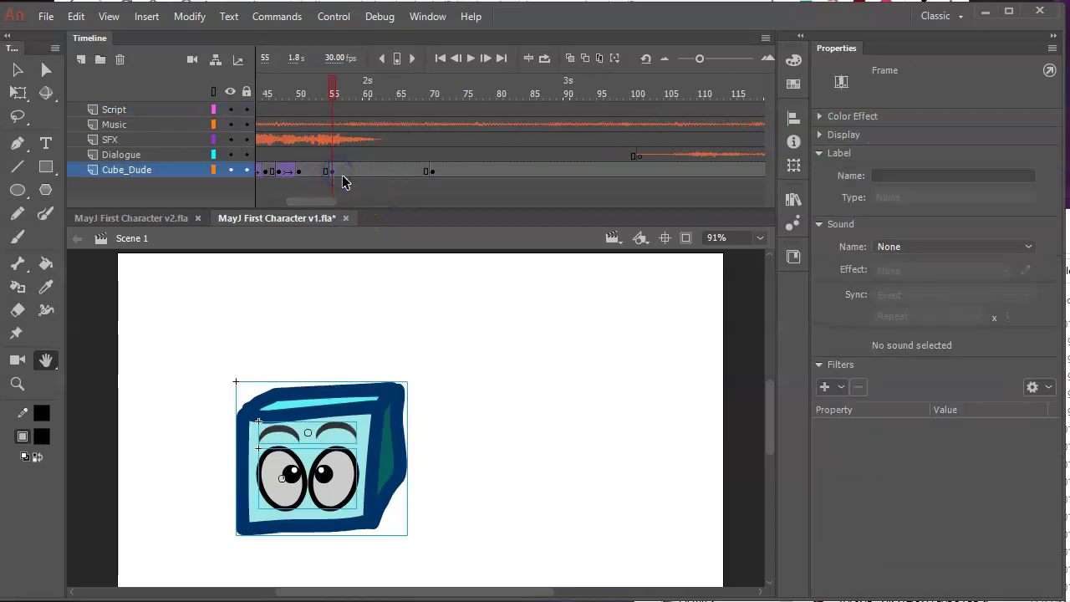
{"action": "left_click", "coordinate": [433, 171], "text": "shift"}
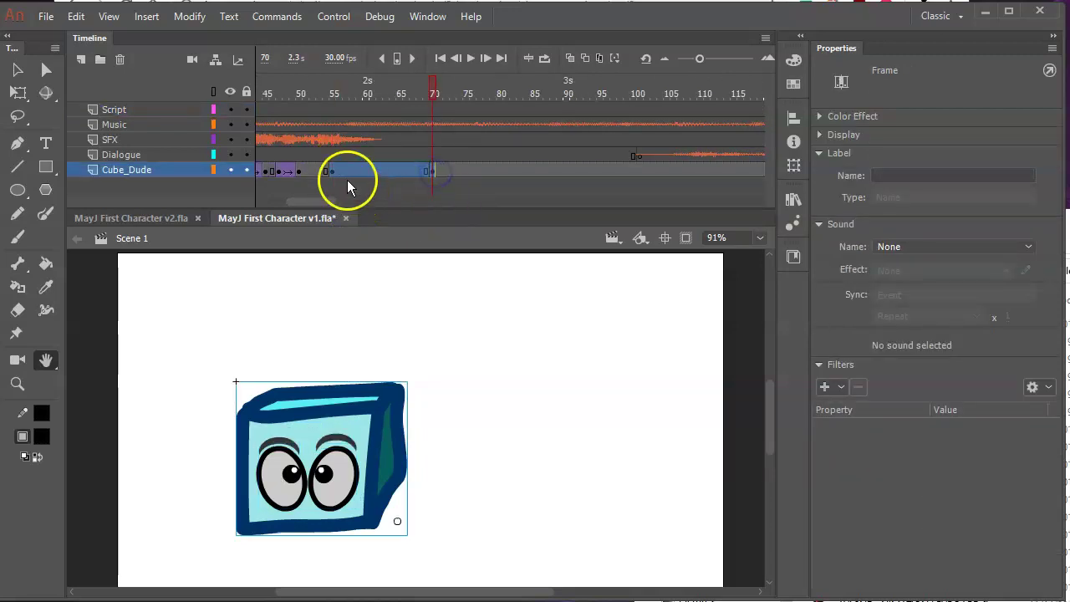
{"action": "left_click", "coordinate": [404, 203]}
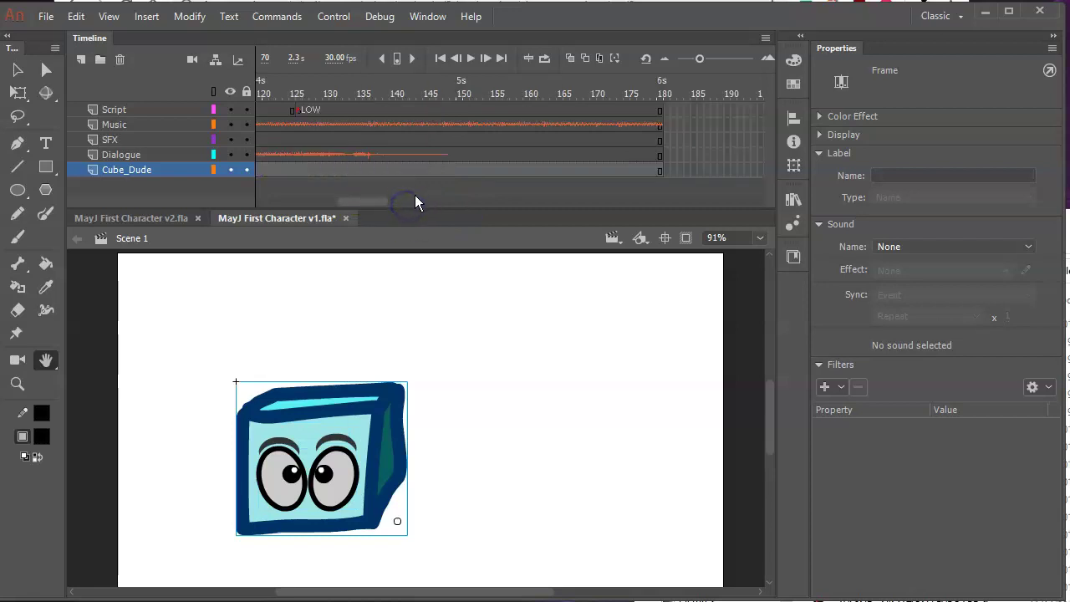
{"action": "left_click_drag", "start_coordinate": [371, 205], "coordinate": [334, 204]}
{"action": "left_click", "coordinate": [383, 193]}
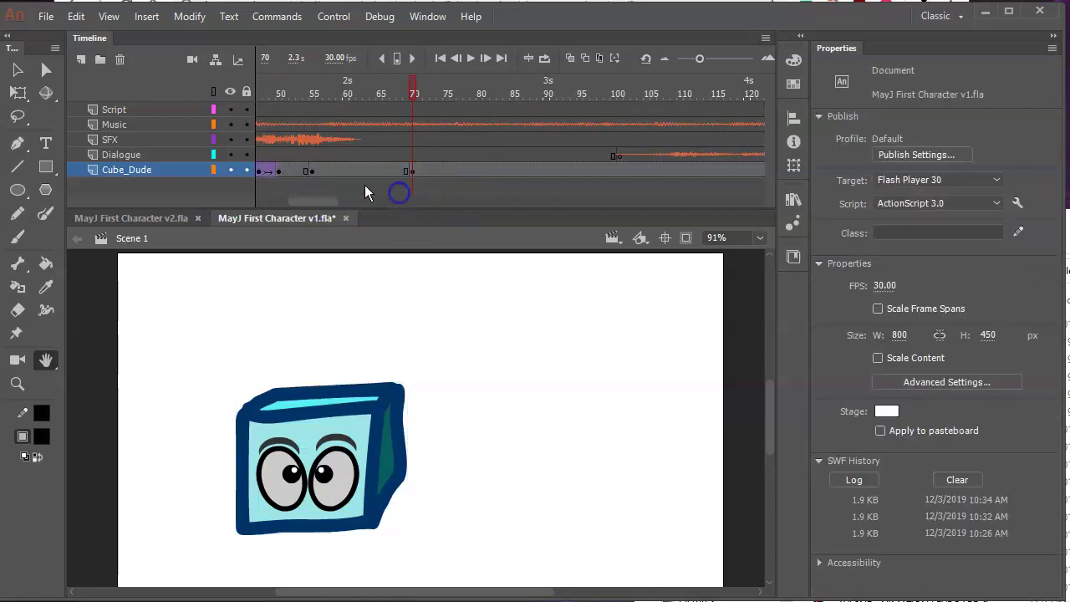
{"action": "left_click_drag", "start_coordinate": [285, 171], "coordinate": [454, 171]}
{"action": "left_click_drag", "start_coordinate": [313, 172], "coordinate": [699, 181]}
{"action": "left_click_drag", "start_coordinate": [594, 188], "coordinate": [594, 187]}
{"action": "left_click_drag", "start_coordinate": [593, 96], "coordinate": [759, 84]}
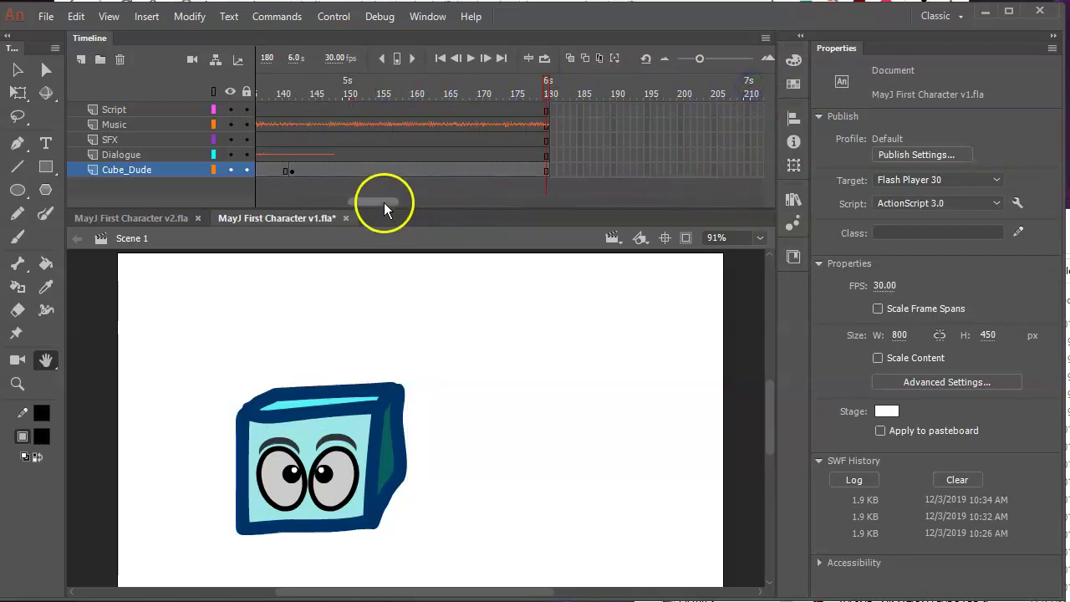
Extend all five layers to frame 240 and play the animation with its sounds as a test movie.
{"action": "left_click_drag", "start_coordinate": [384, 202], "coordinate": [418, 202]}
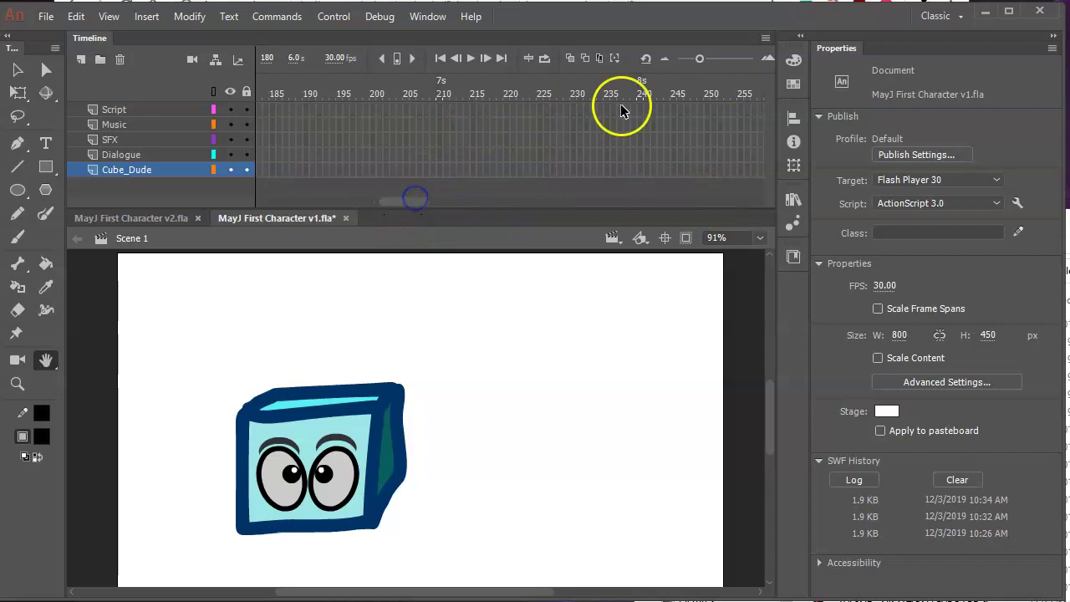
{"action": "left_click", "coordinate": [665, 120]}
{"action": "left_click", "coordinate": [641, 109]}
{"action": "left_click_drag", "start_coordinate": [641, 110], "coordinate": [642, 185]}
{"action": "key", "text": "F5"}
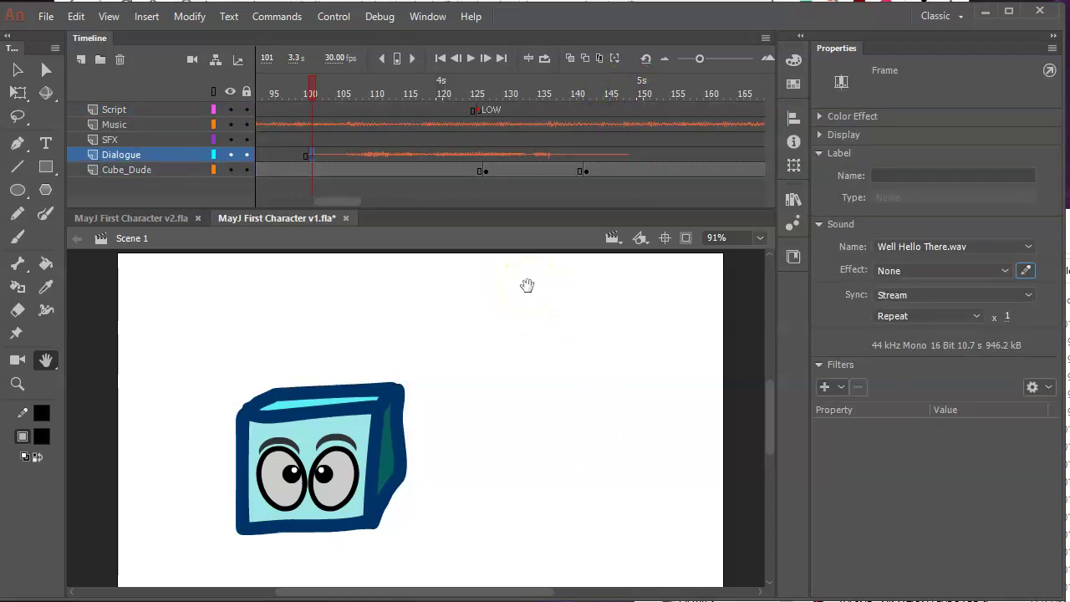
{"action": "key", "text": "ctrl+Return"}
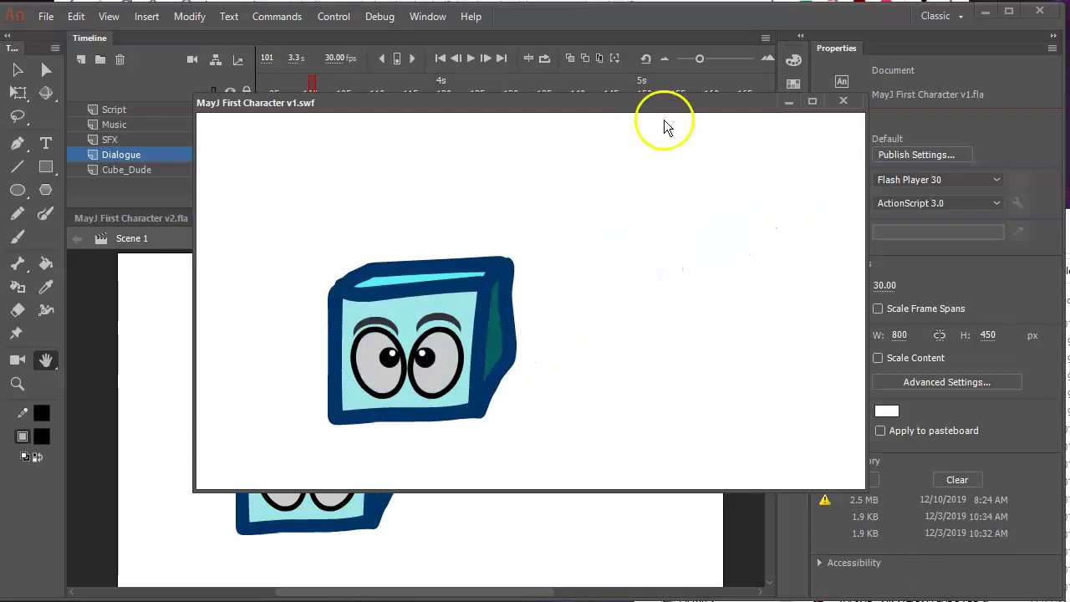
{"action": "left_click", "coordinate": [843, 102]}
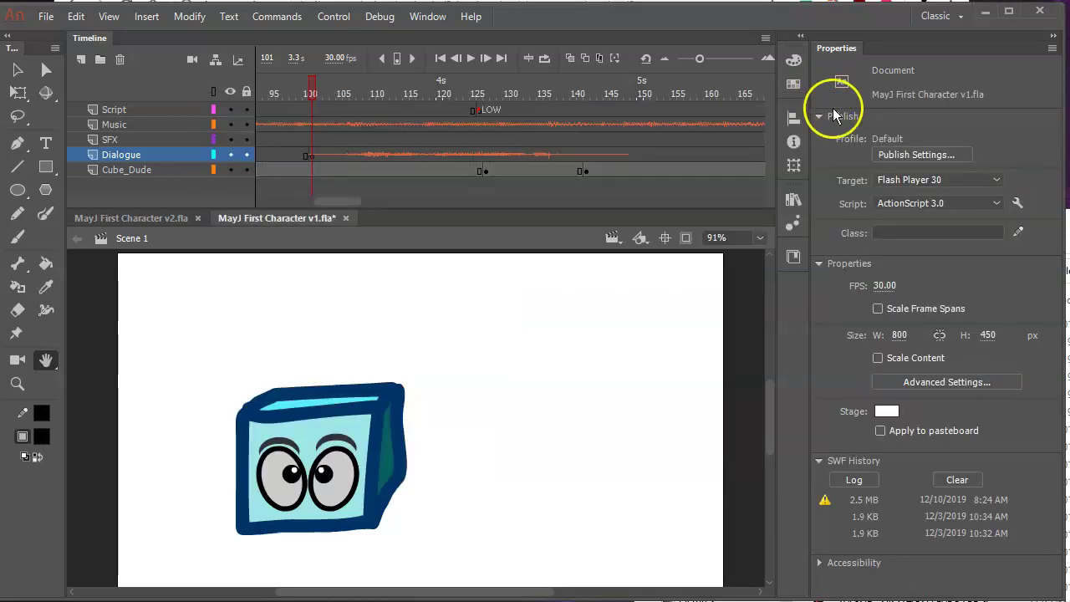
Check the music sound's sync setting and insert a keyframe at frame 240 on the Music layer.
{"action": "left_click_drag", "start_coordinate": [333, 201], "coordinate": [391, 201]}
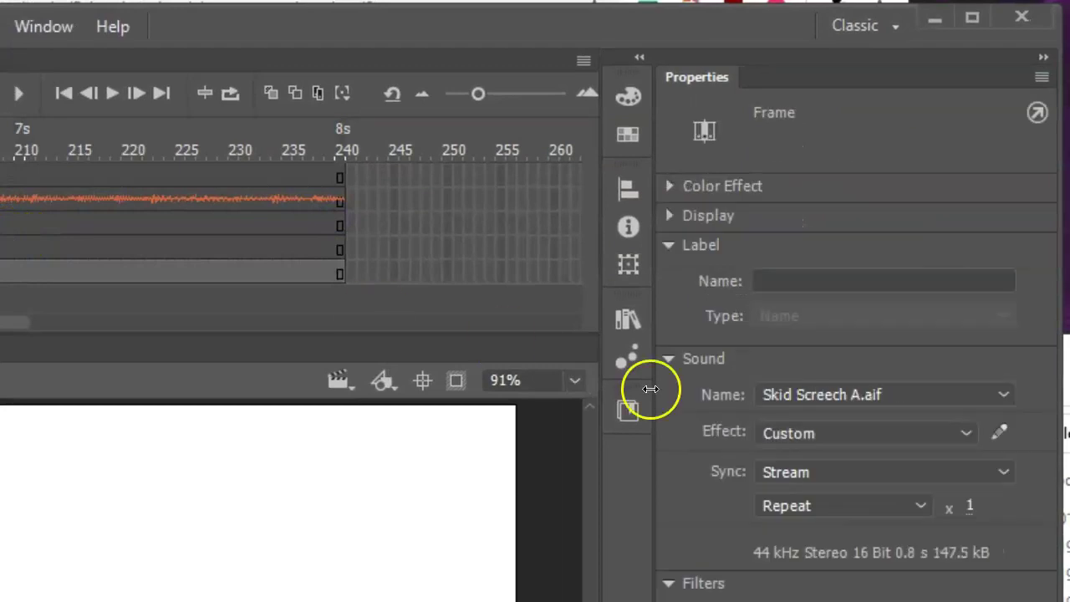
{"action": "left_click", "coordinate": [177, 206]}
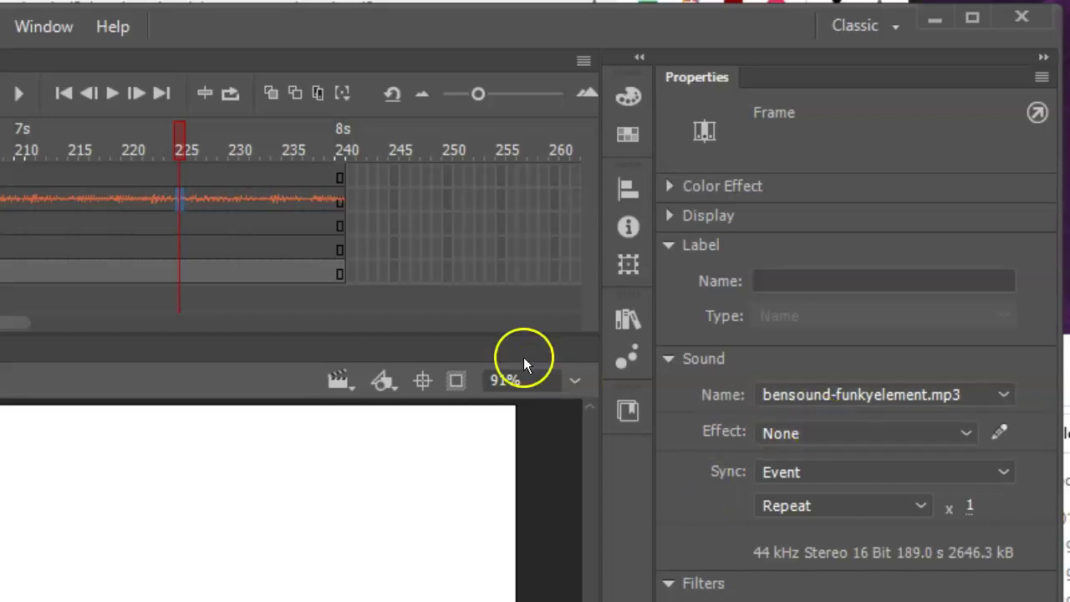
{"action": "left_click", "coordinate": [342, 203]}
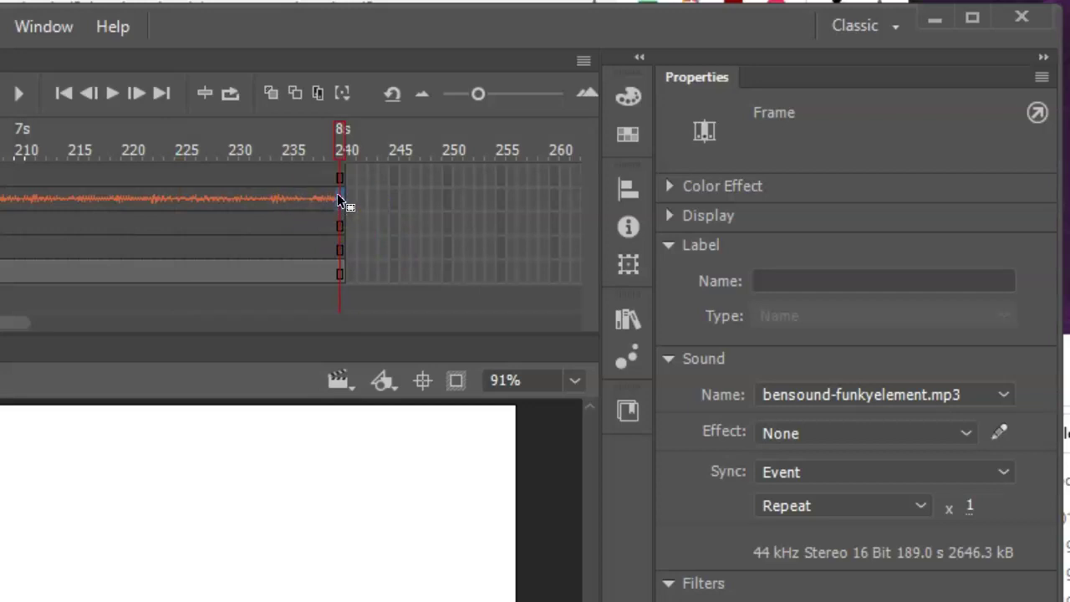
{"action": "left_click", "coordinate": [347, 209]}
{"action": "left_click", "coordinate": [350, 228]}
{"action": "left_click_drag", "start_coordinate": [349, 227], "coordinate": [341, 179]}
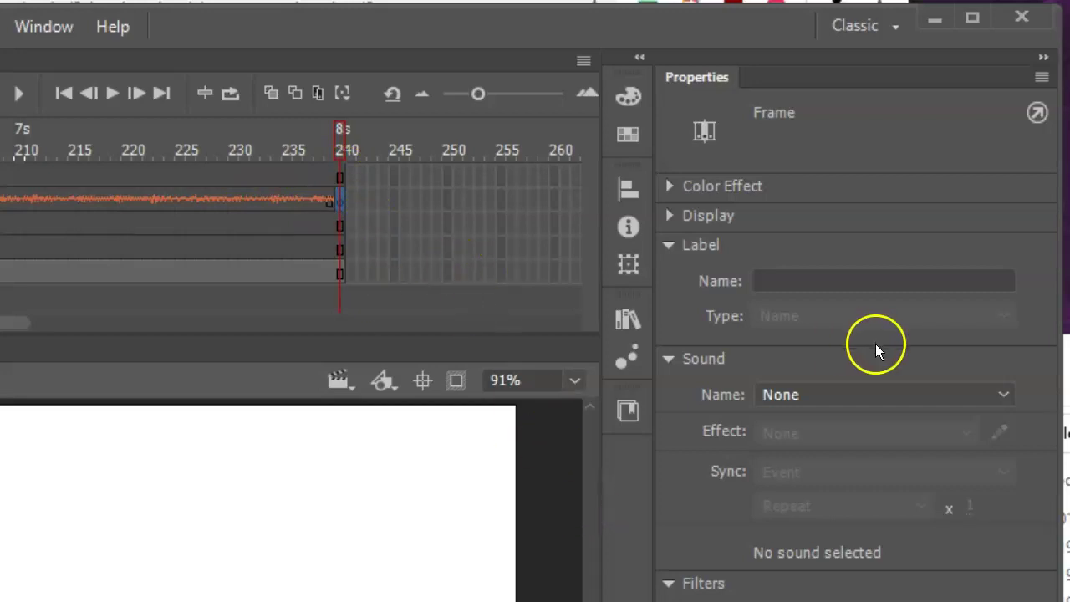
Assign bensound-funkyelement.mp3 to the Music keyframe at frame 240 and set its sync to Stop.
{"action": "left_click", "coordinate": [808, 391]}
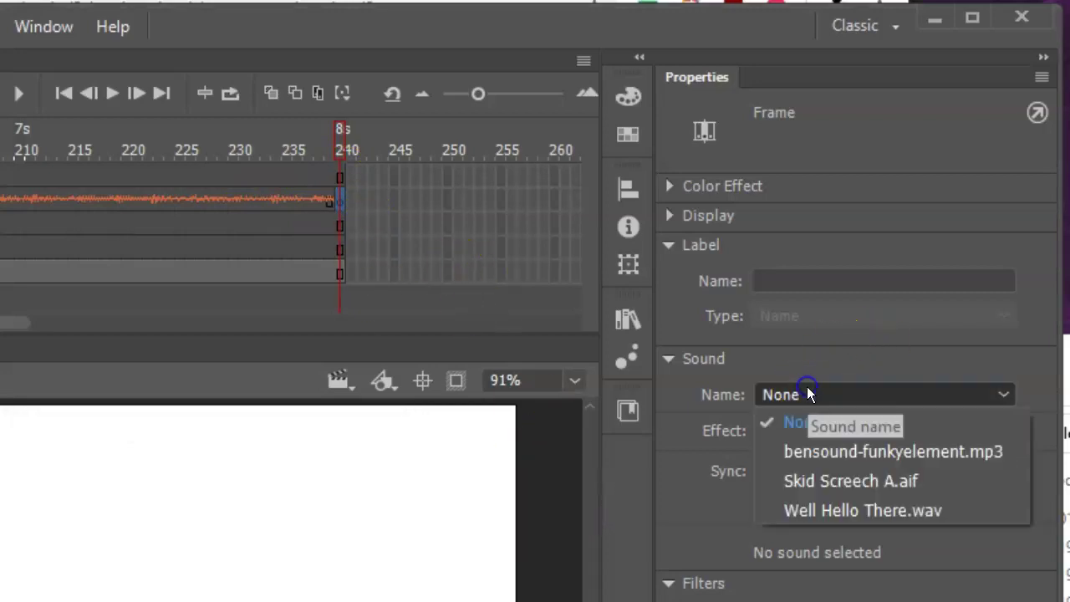
{"action": "left_click", "coordinate": [889, 451]}
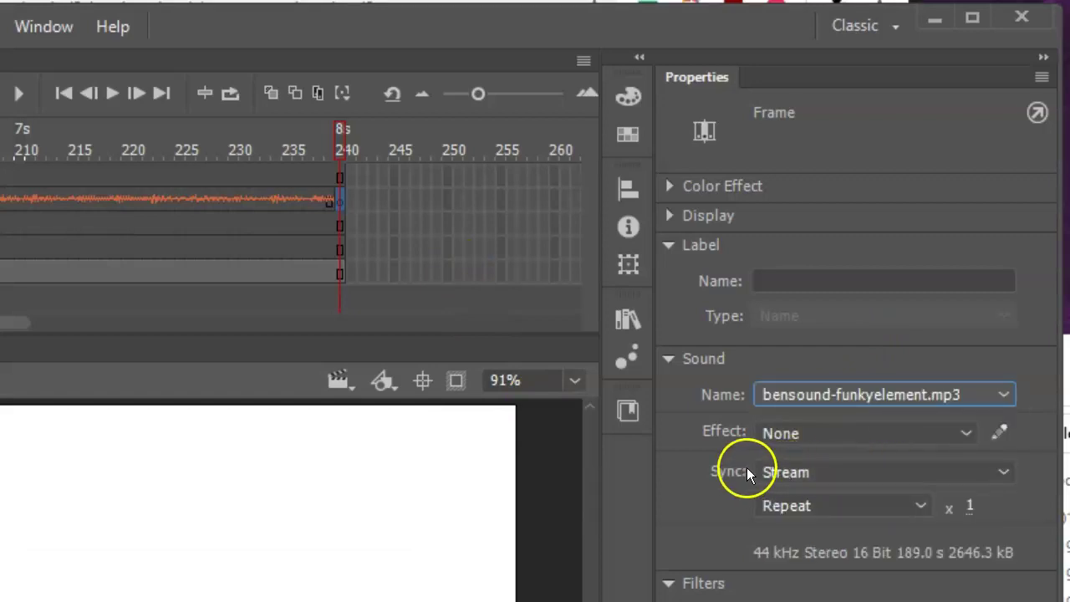
{"action": "left_click", "coordinate": [820, 472]}
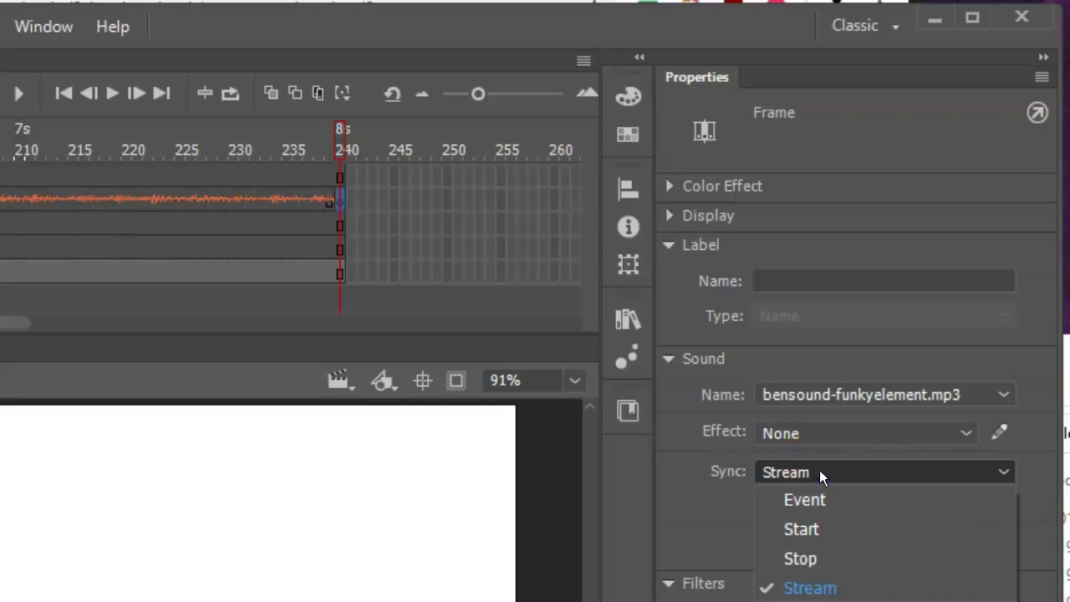
{"action": "left_click", "coordinate": [799, 558]}
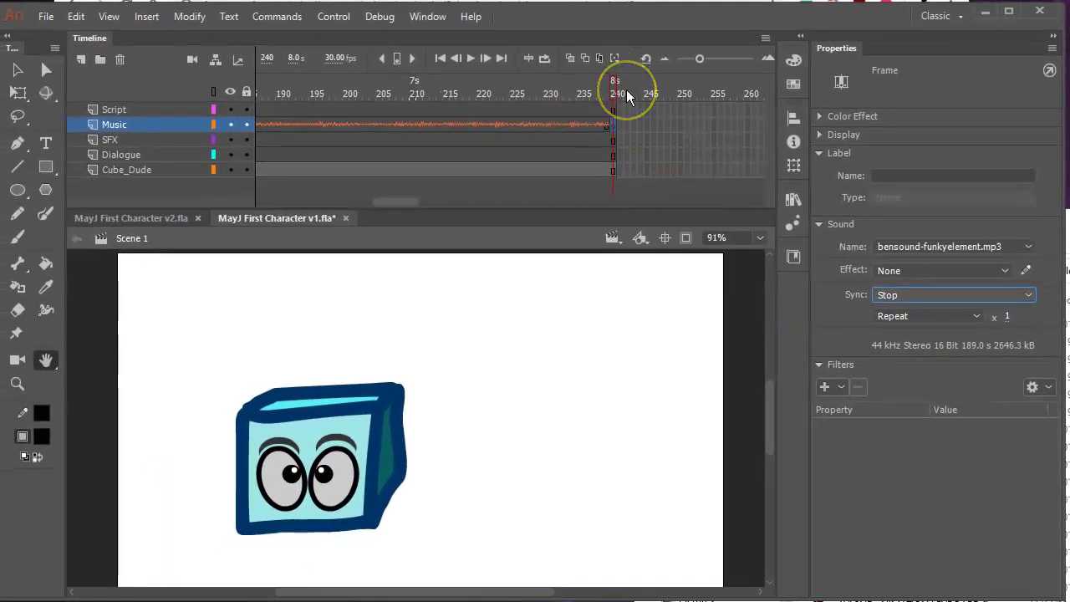
Play the test movie to check the music stop, and scrub the timeline to the LOW label at frame 126.
{"action": "key", "text": "ctrl+Return"}
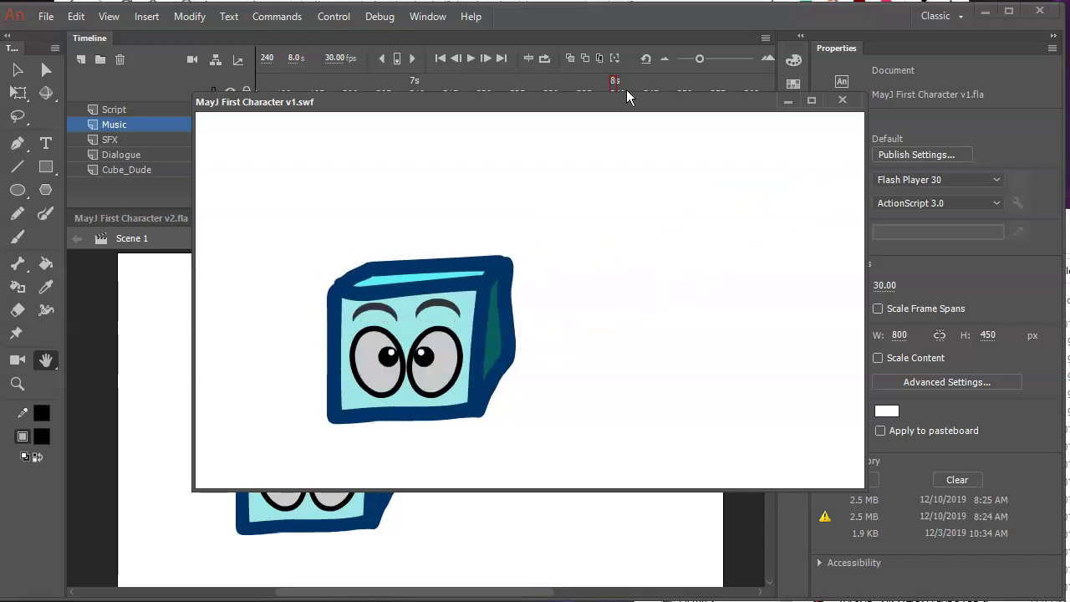
{"action": "left_click", "coordinate": [842, 99]}
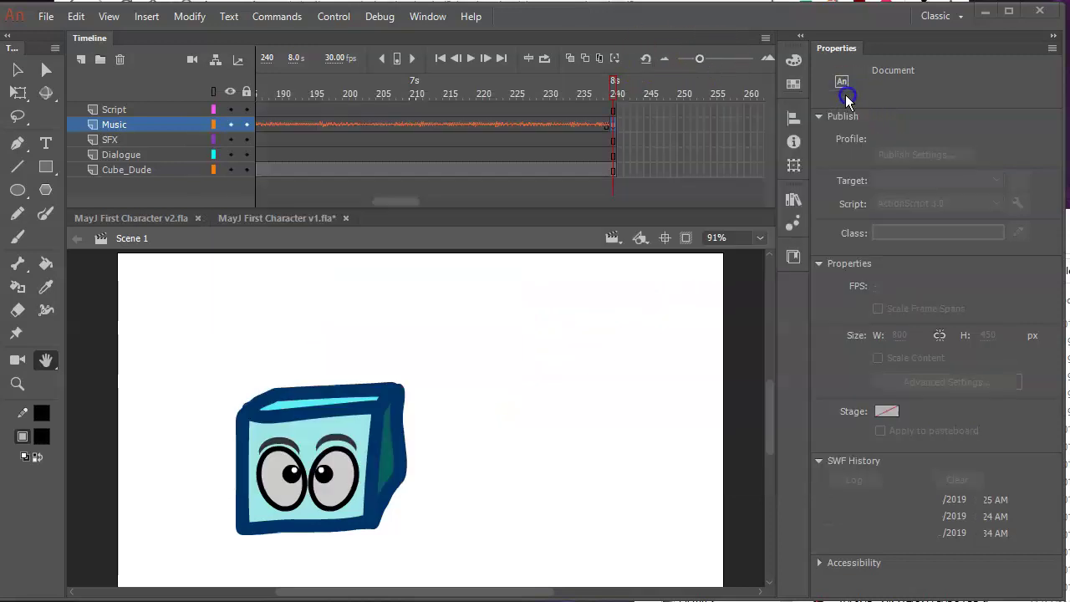
{"action": "left_click_drag", "start_coordinate": [407, 89], "coordinate": [590, 79]}
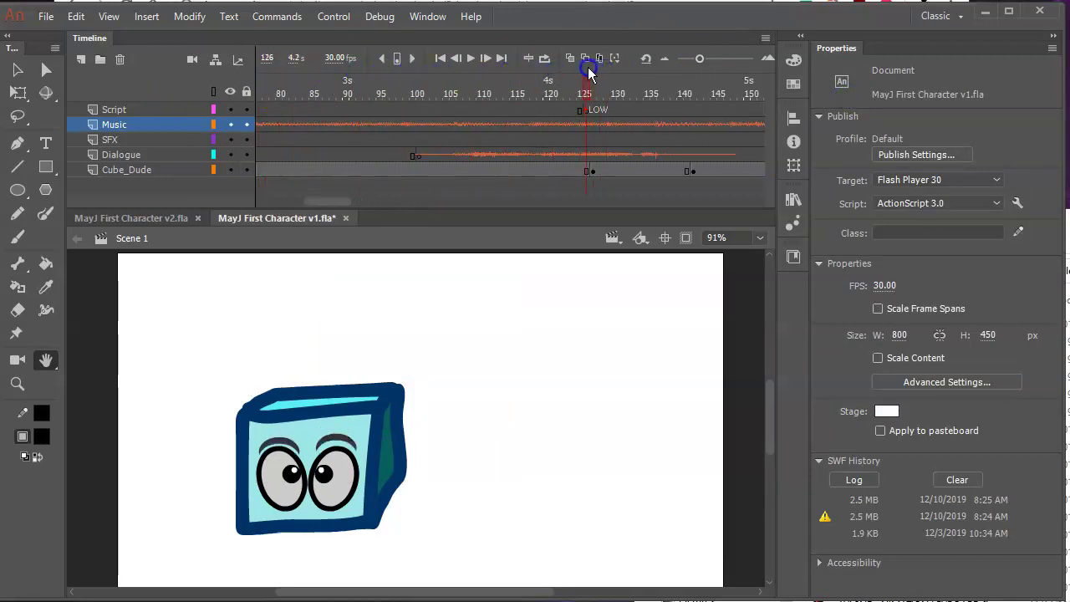
Move the LOW label keyframe to frame 121 on the Script layer and the two nearby Cube_Dude keyframes five frames earlier, starting at frame 122.
{"action": "left_click", "coordinate": [589, 113]}
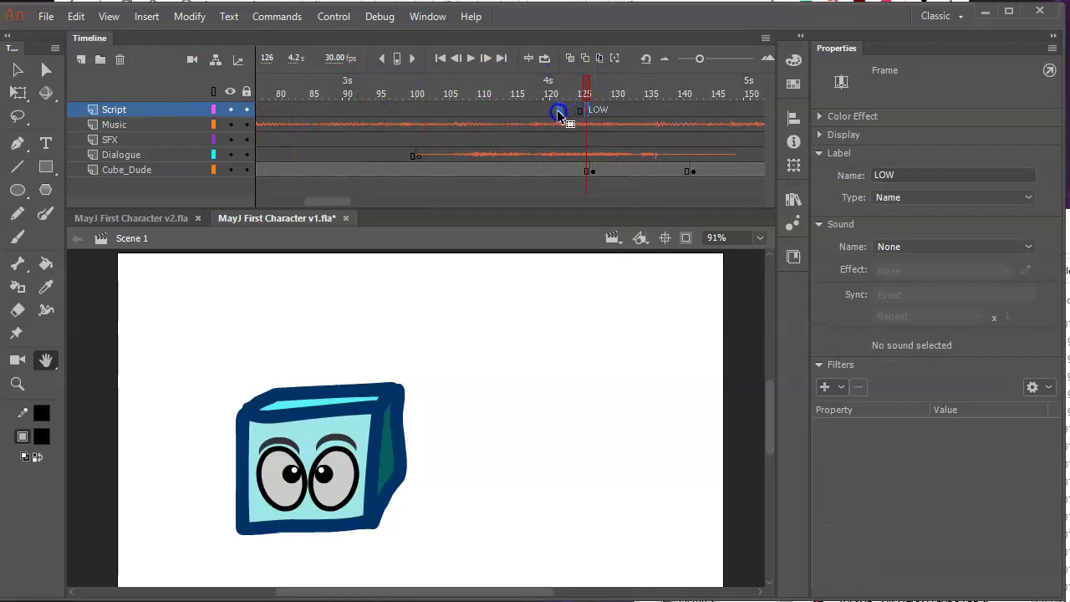
{"action": "left_click_drag", "start_coordinate": [555, 109], "coordinate": [555, 110]}
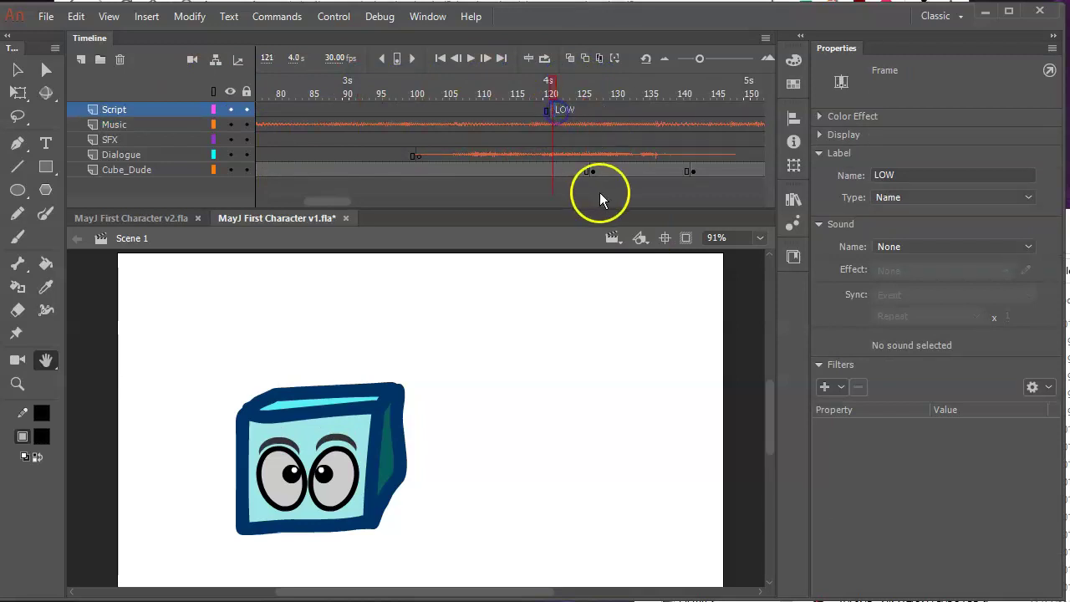
{"action": "left_click_drag", "start_coordinate": [592, 171], "coordinate": [694, 172]}
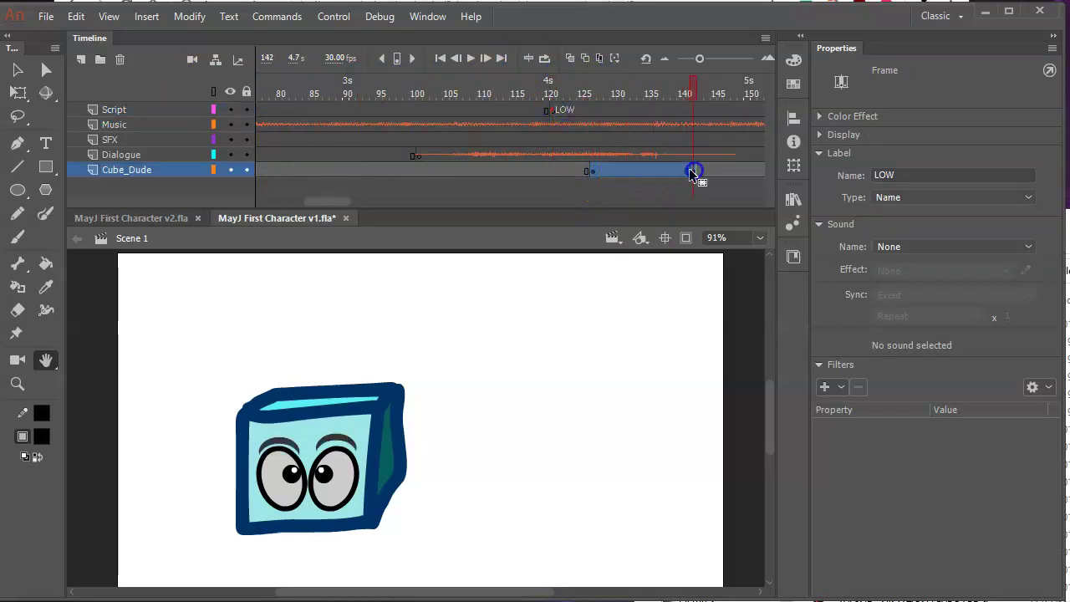
{"action": "left_click", "coordinate": [597, 174]}
{"action": "left_click_drag", "start_coordinate": [574, 175], "coordinate": [562, 174]}
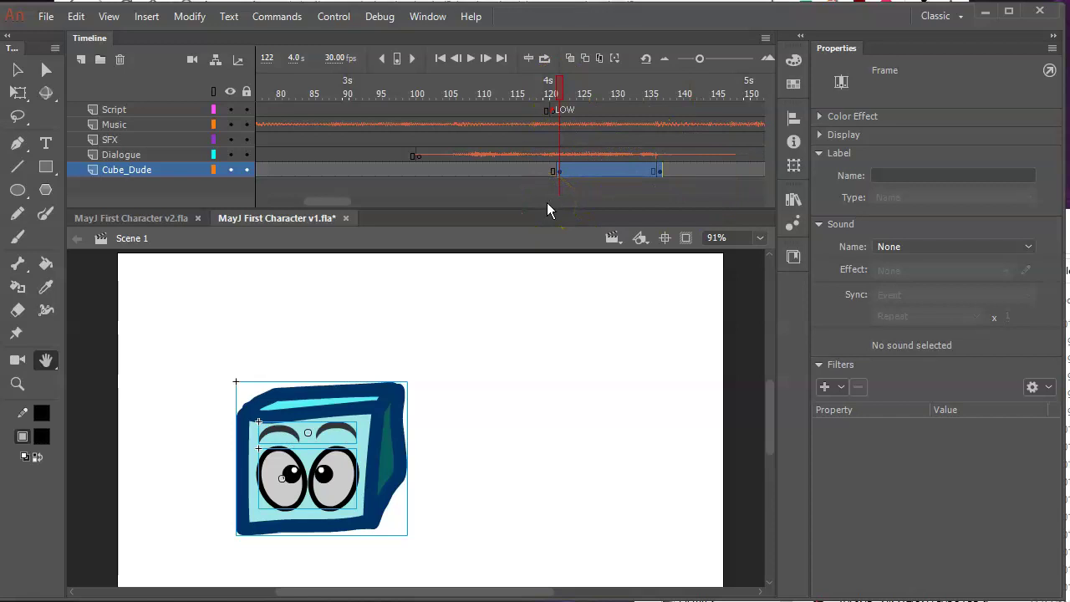
Play the test movie to check the retimed eye movement against the dialogue, close it, and scrub the timeline to frame 112.
{"action": "key", "text": "ctrl+Return"}
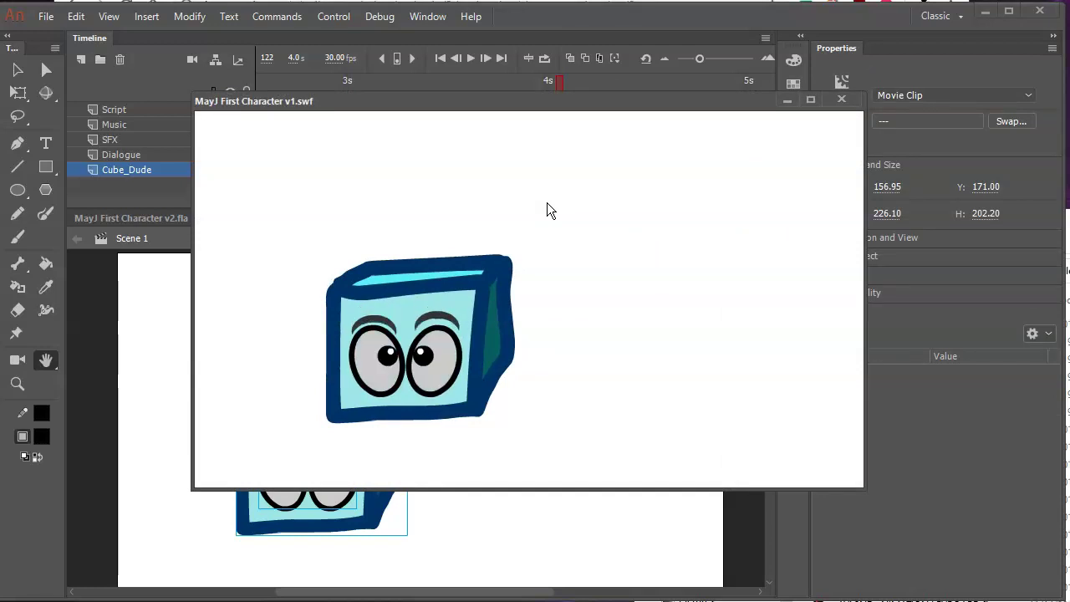
{"action": "left_click", "coordinate": [846, 101]}
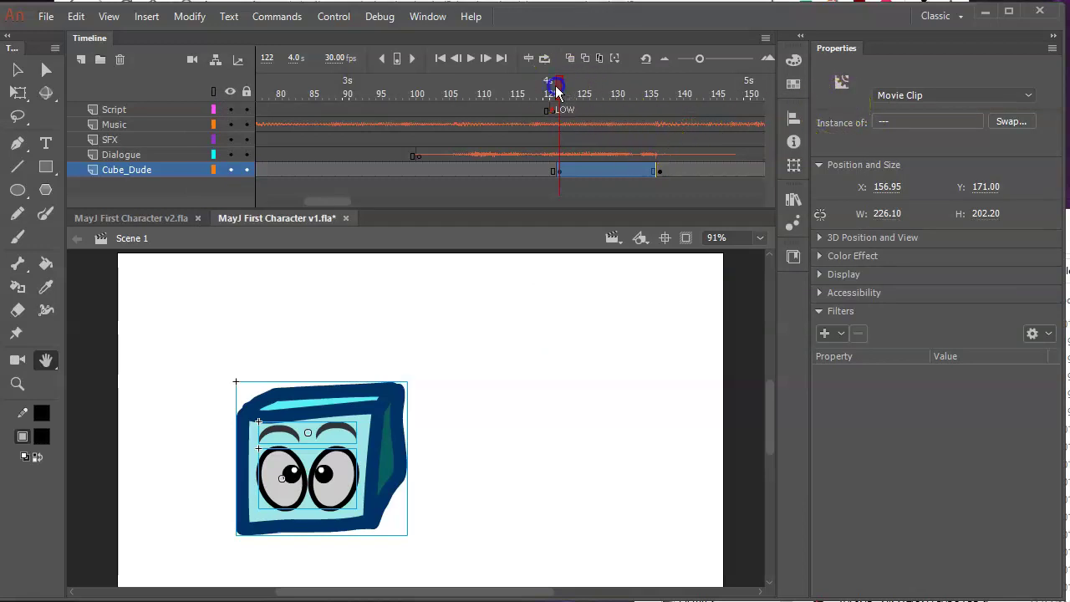
{"action": "left_click_drag", "start_coordinate": [557, 91], "coordinate": [494, 93]}
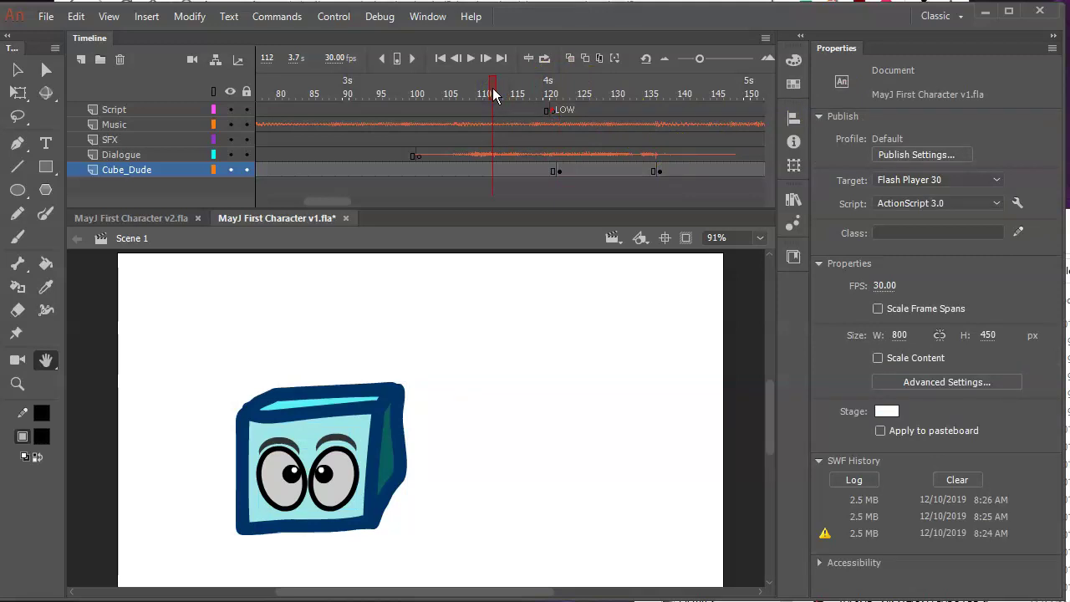
{"action": "left_click", "coordinate": [306, 279]}
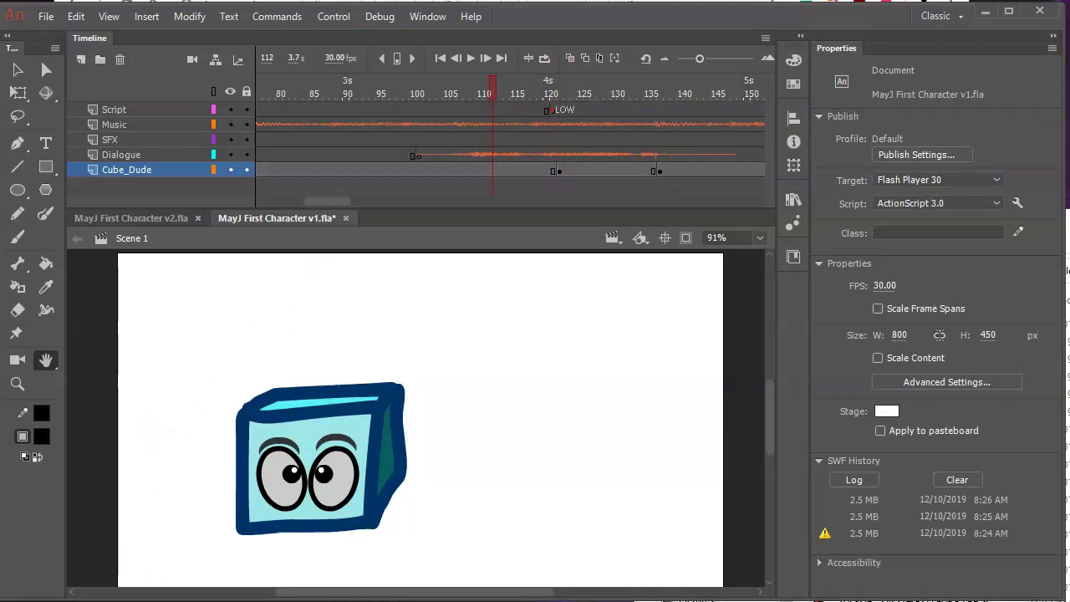